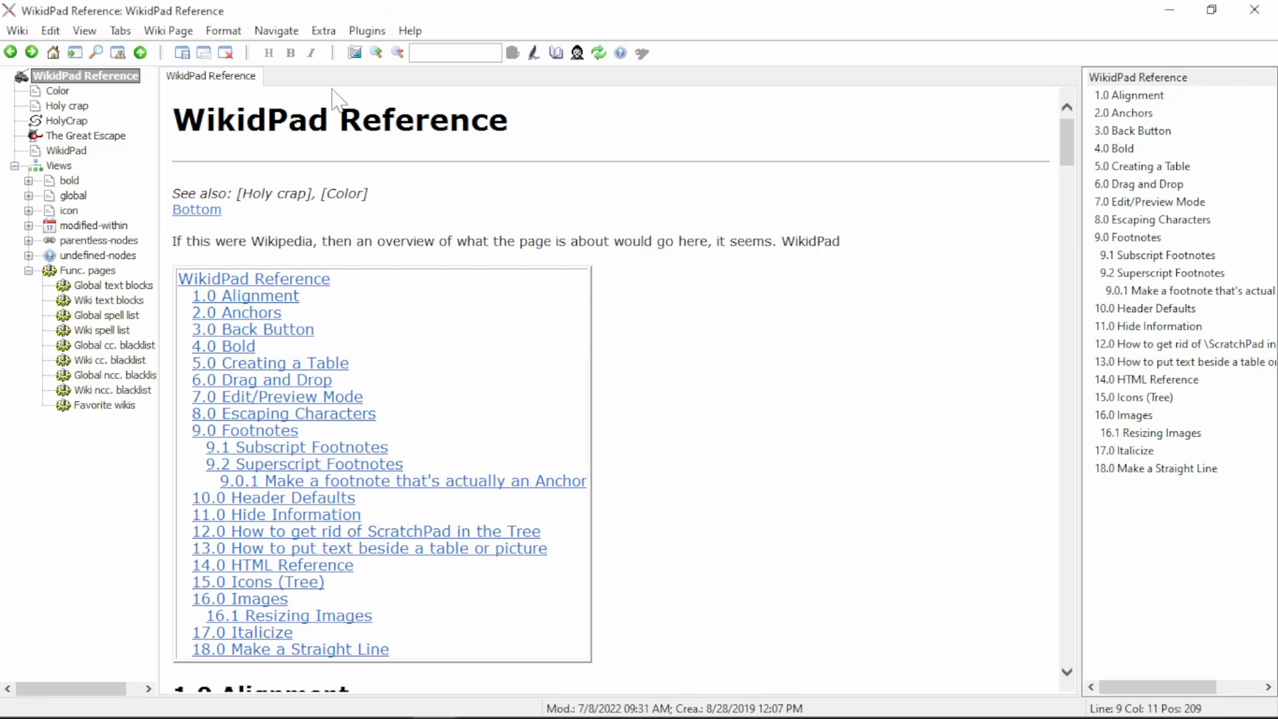
# In Options, keep IE as the HTML preview renderer and go to the Advanced page for 'No cycles in tree'.
pyautogui.click(329, 33)
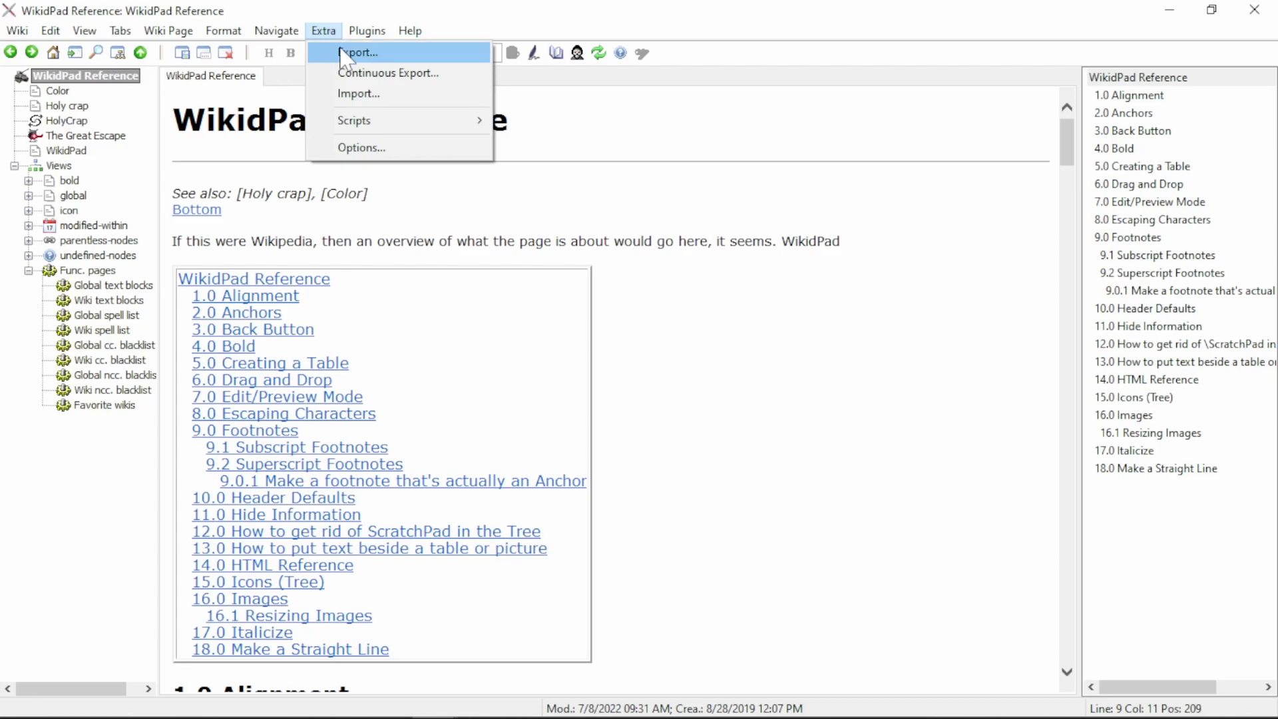
pyautogui.click(351, 148)
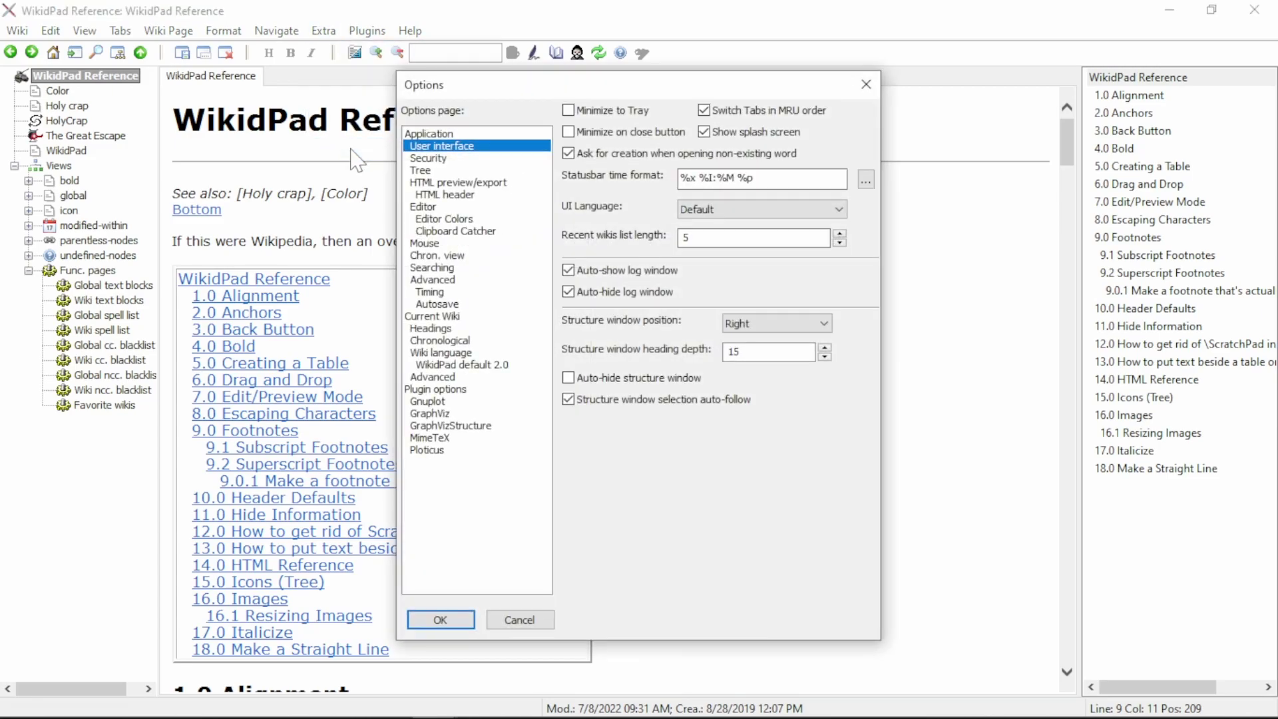
pyautogui.click(483, 183)
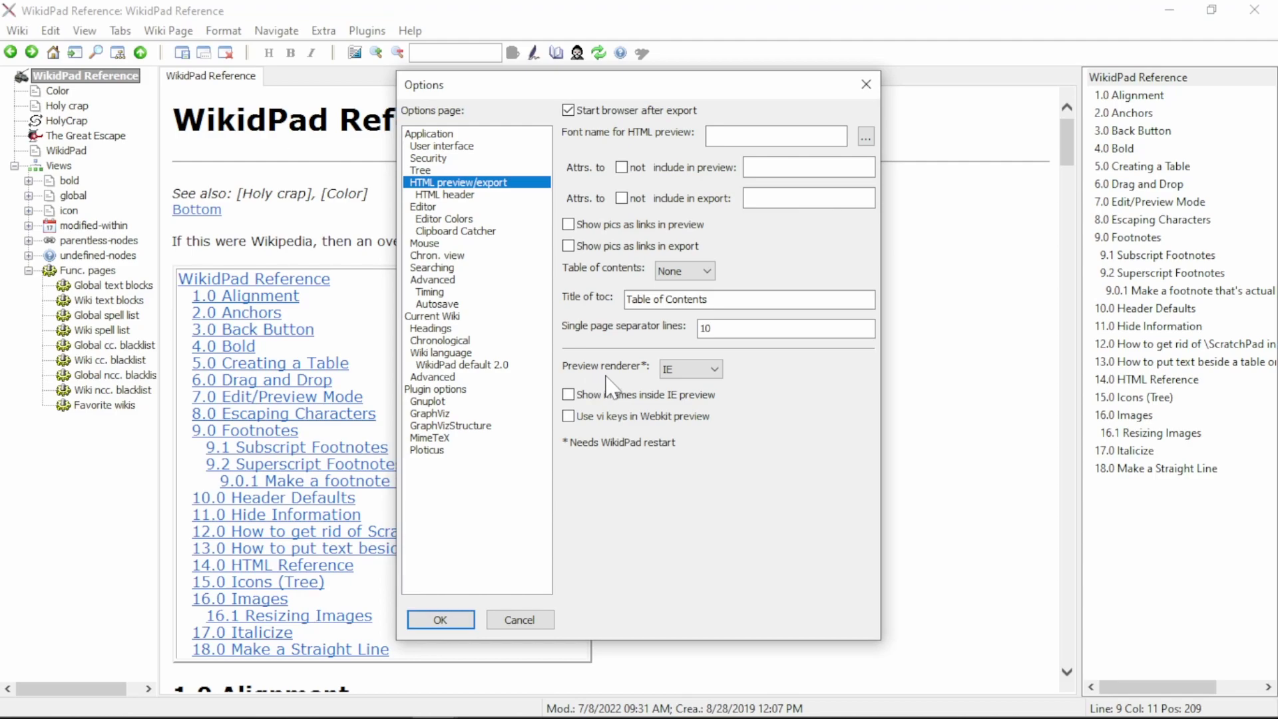
pyautogui.click(714, 370)
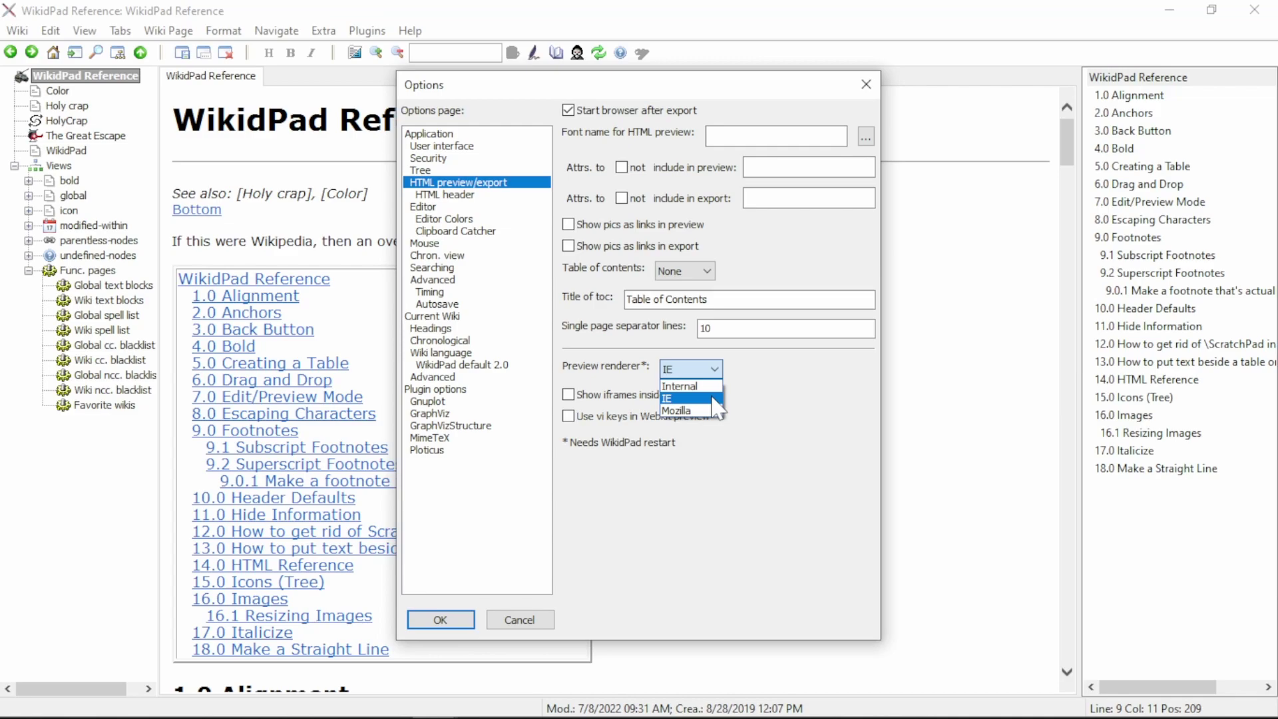
pyautogui.click(713, 398)
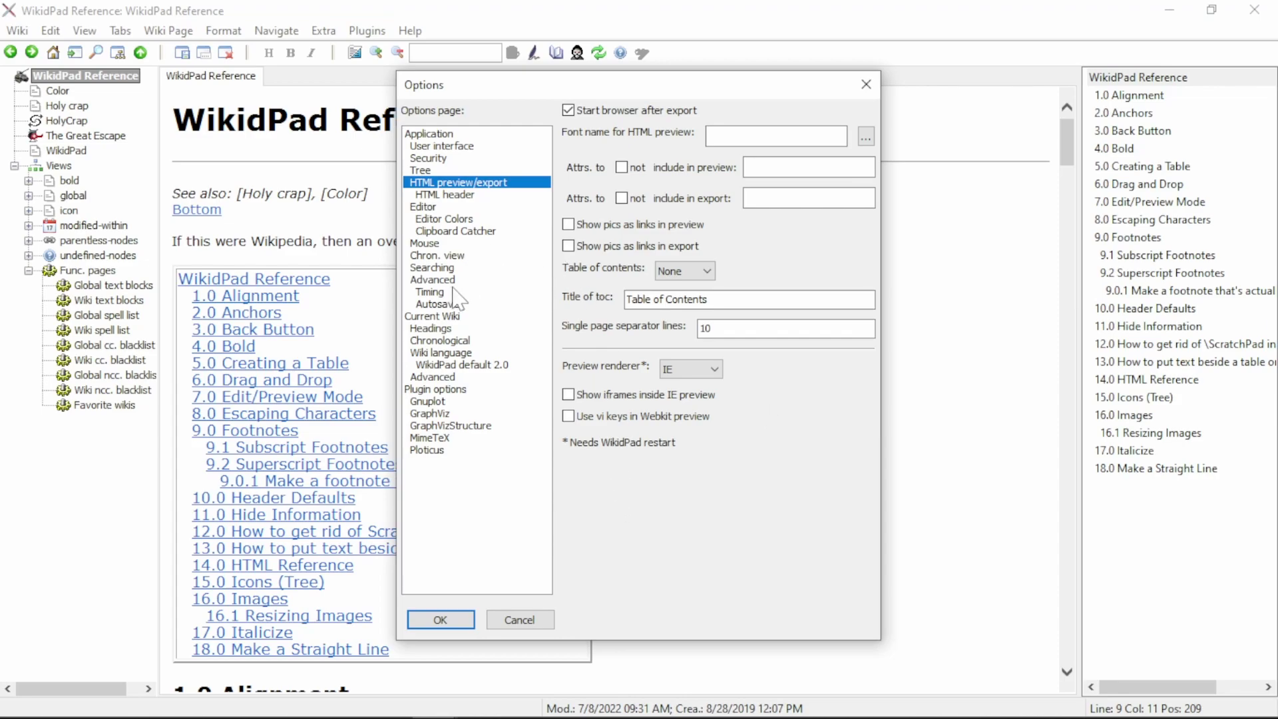
pyautogui.click(440, 281)
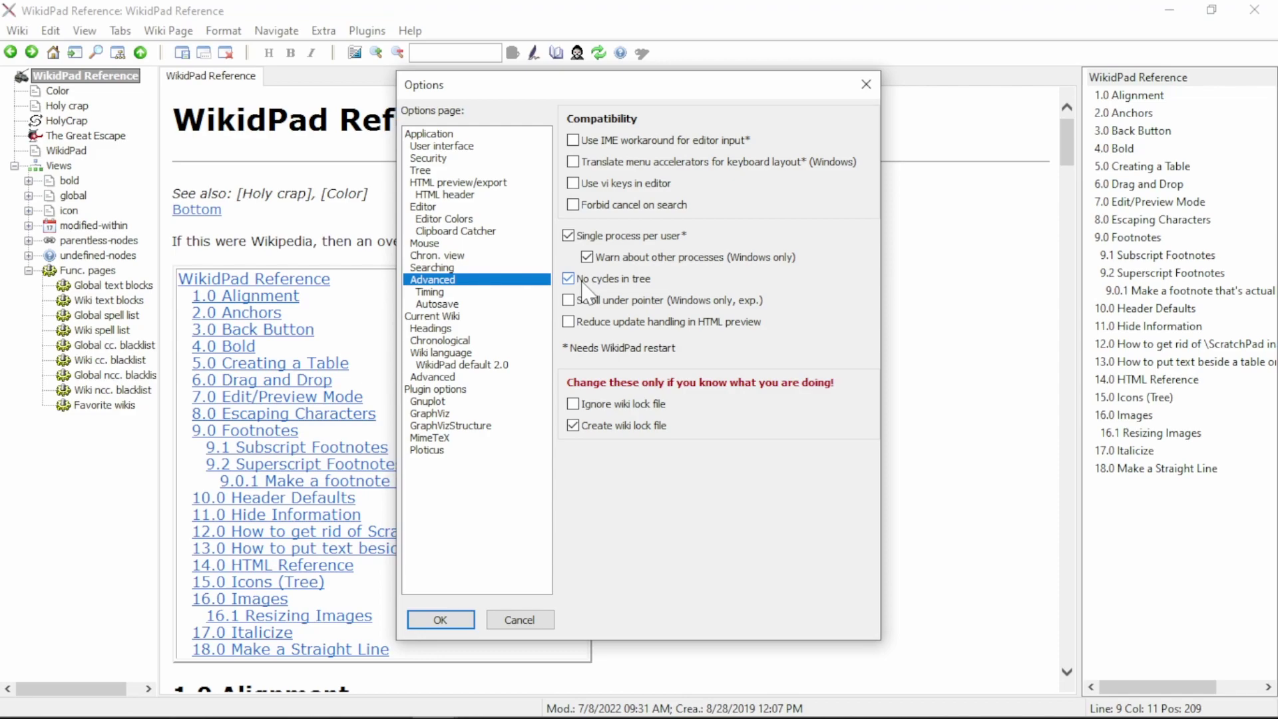
# Apply the options, switch the Reference page to markup editing, and select 'WikidPad' on the overview line.
pyautogui.click(436, 618)
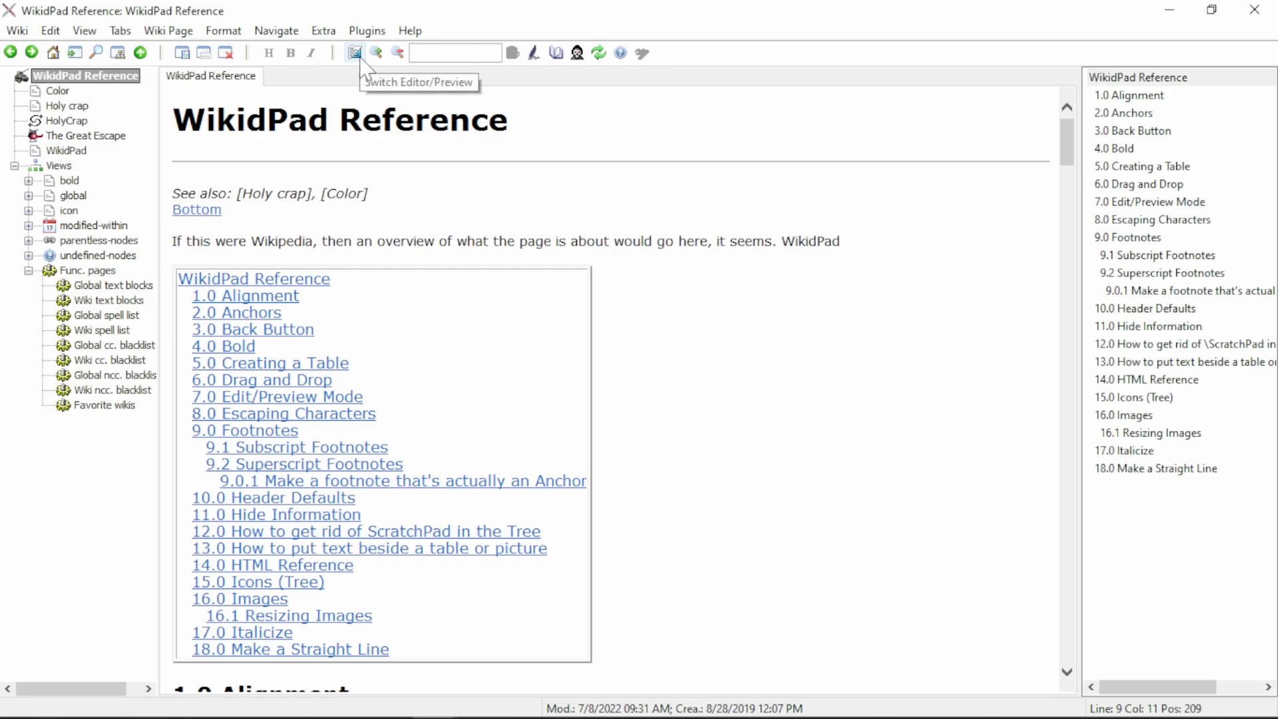
pyautogui.click(358, 56)
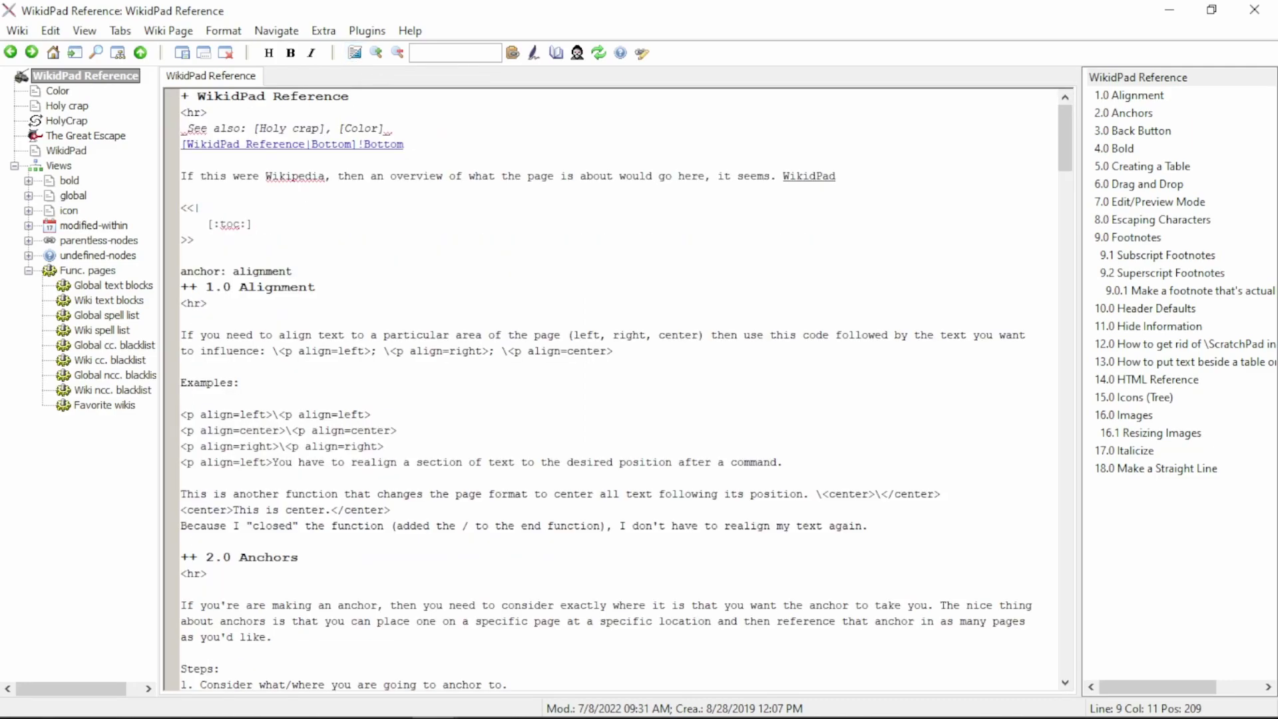
pyautogui.doubleClick(807, 175)
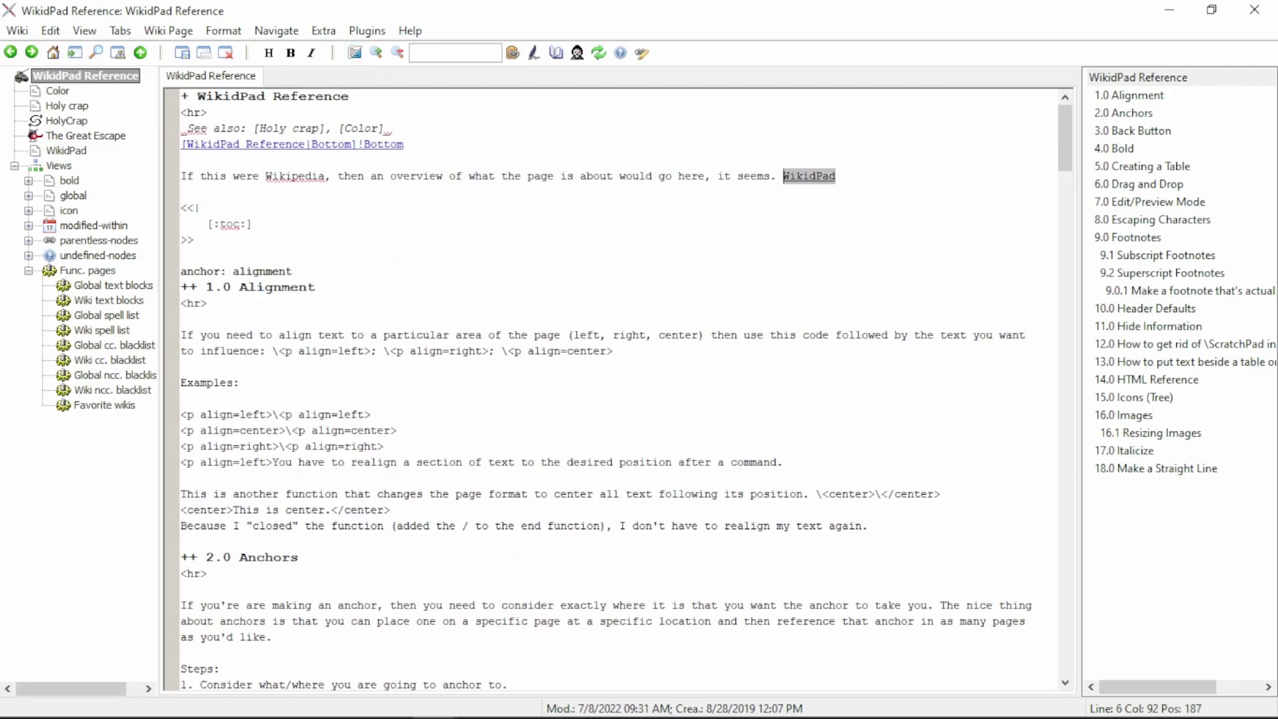
# Move the cursor through the word WikidPad, reselect it, then go down to the toc line.
pyautogui.press('Right')
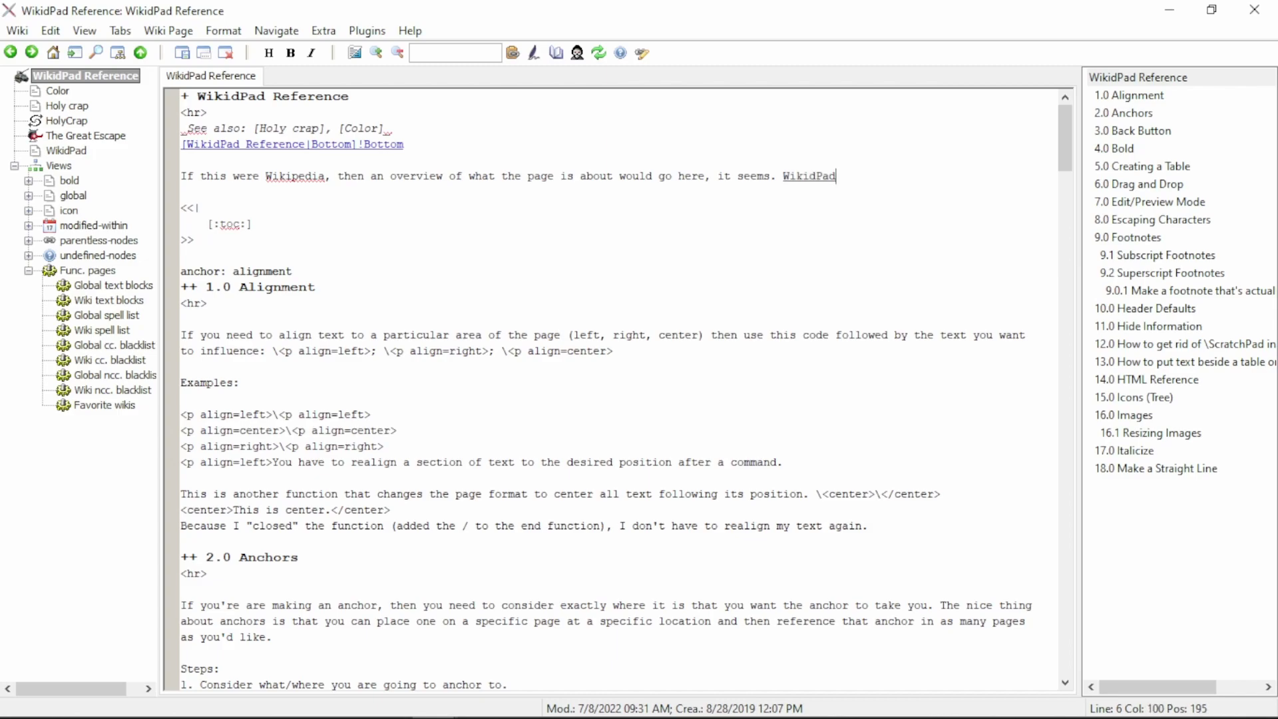
pyautogui.hotkey('ctrl', 'Left')
pyautogui.press('Right')
pyautogui.press('Right')
pyautogui.press('Right')
pyautogui.press('Right')
pyautogui.press('Right')
pyautogui.press('End')
pyautogui.hotkey('ctrl', 'shift', 'Left')
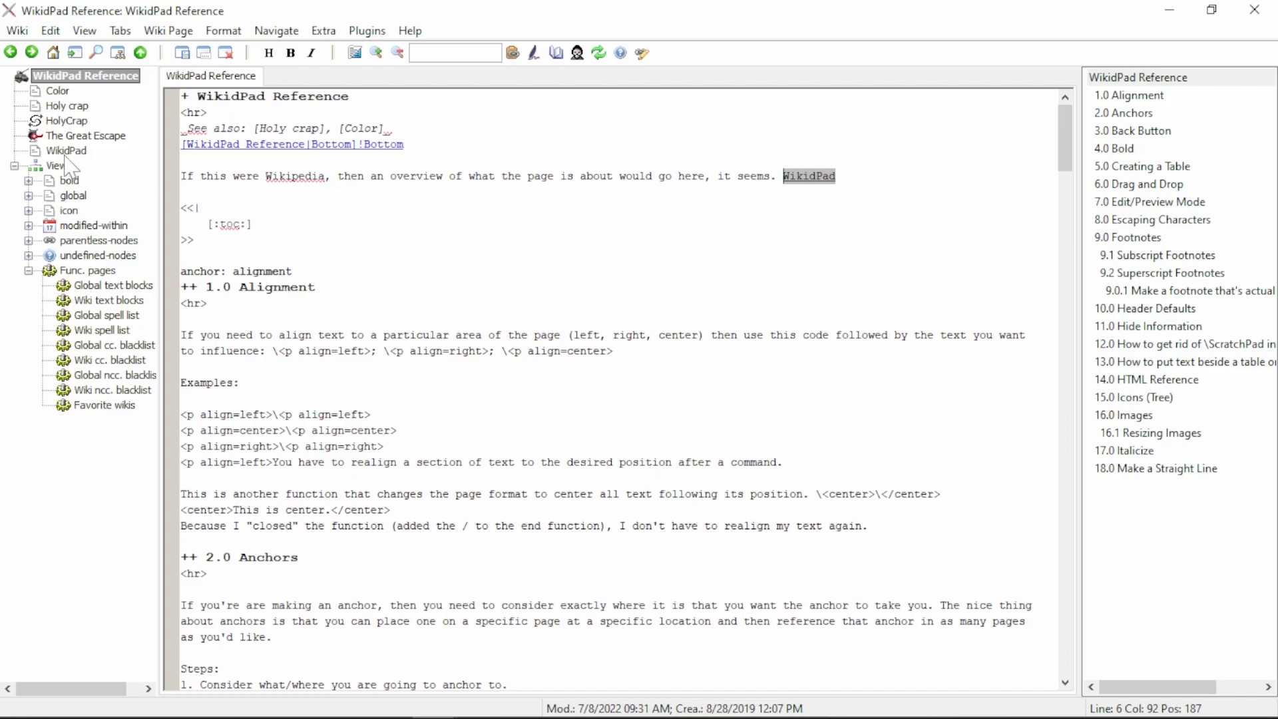
pyautogui.press('Down')
pyautogui.press('Down')
pyautogui.press('Down')
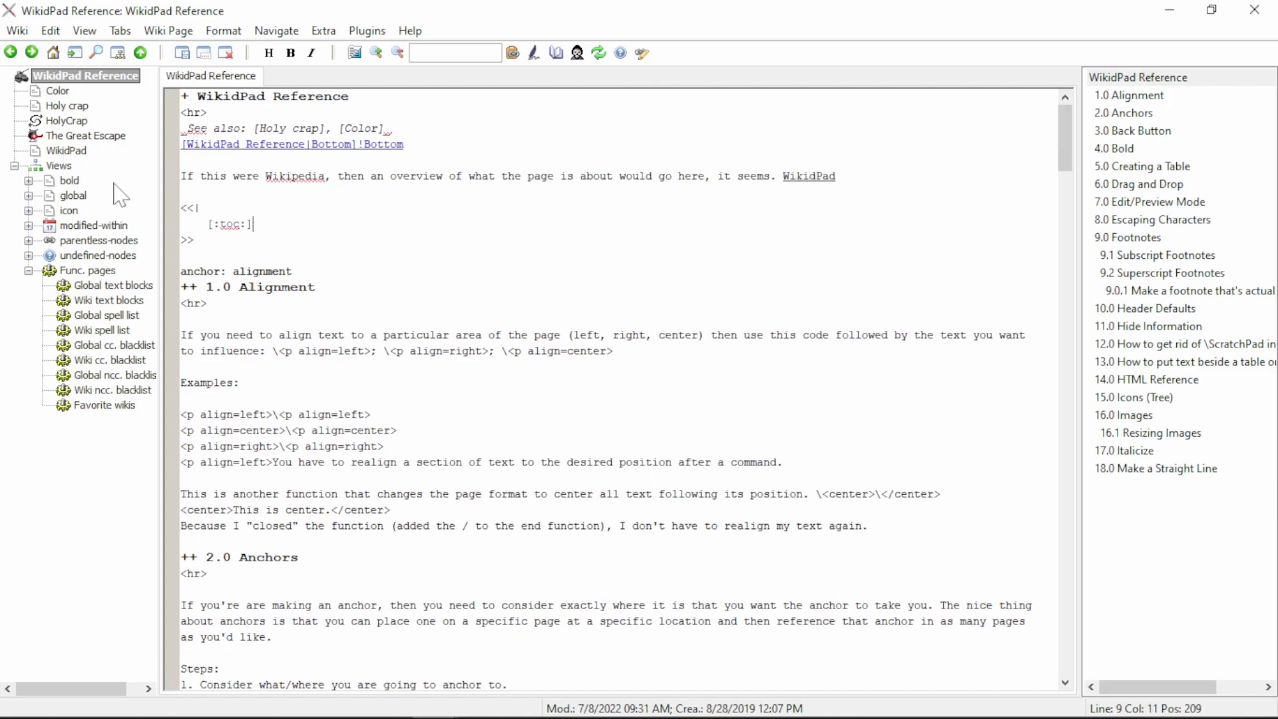
# Expand the Views branch in the tree and select the Func. pages group.
pyautogui.click(14, 166)
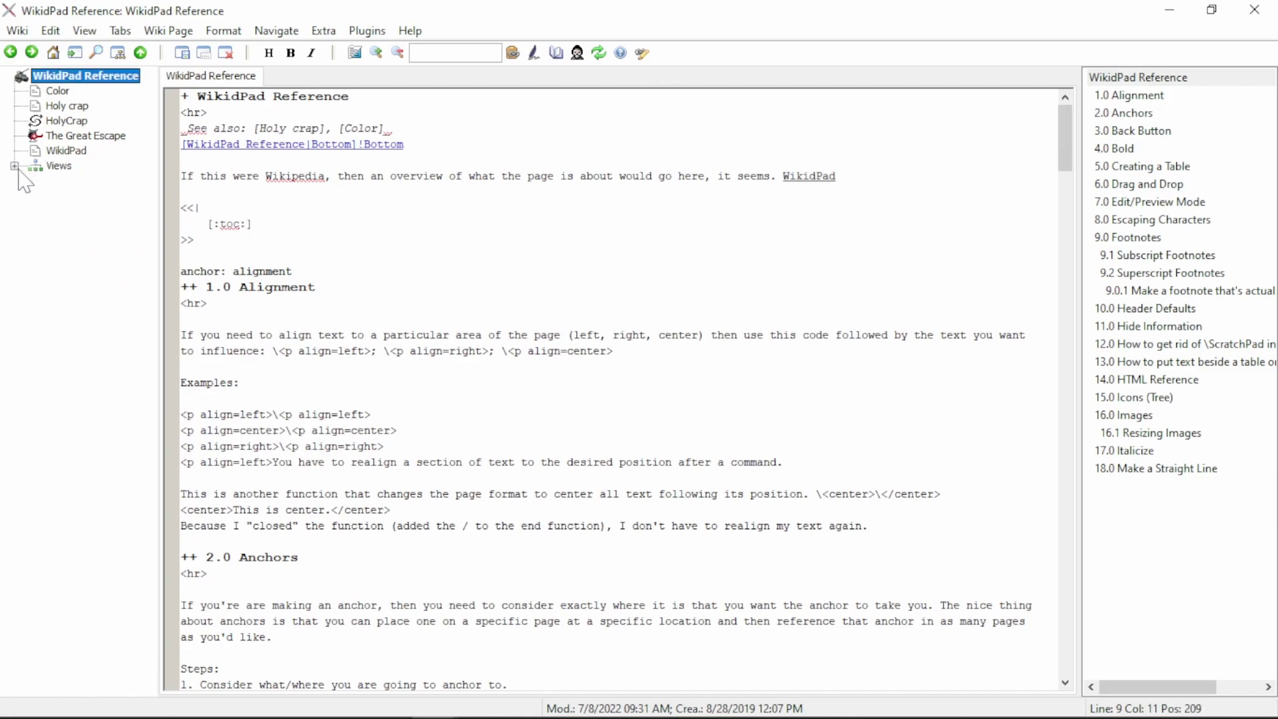
pyautogui.click(56, 168)
pyautogui.doubleClick(58, 167)
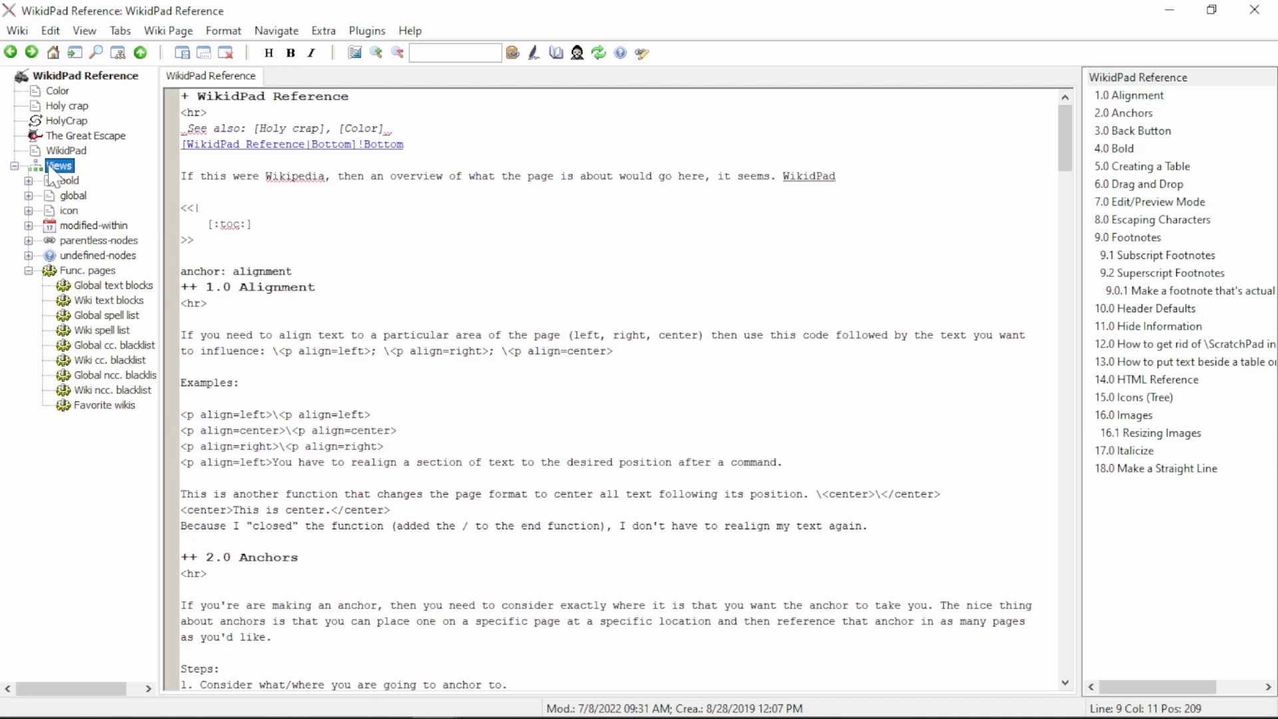
pyautogui.click(80, 272)
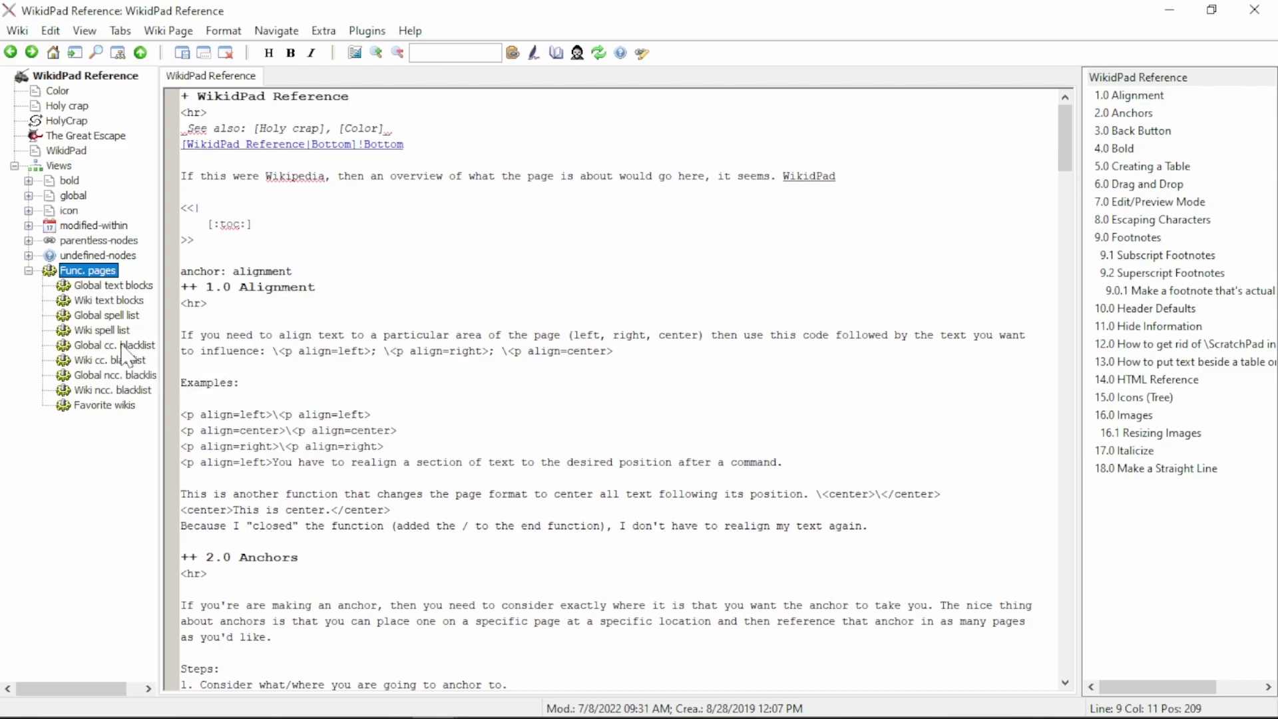
# Open the Global cc. blacklist page and enter 'WikidPad' on its own line.
pyautogui.click(122, 349)
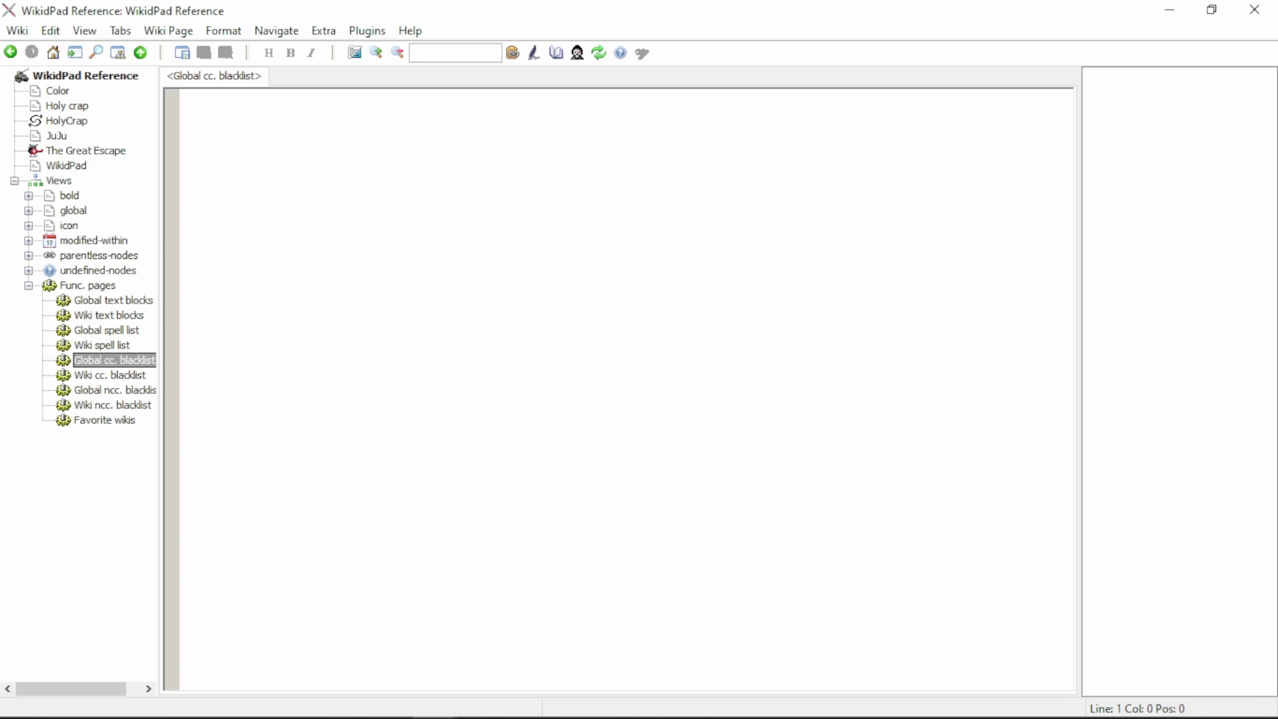
pyautogui.write('WikidPad')
pyautogui.press('Return')
# Add 'JuJu' to the blacklist, return to the WikidPad Reference page, and save it.
pyautogui.write('JuJu')
pyautogui.click(85, 75)
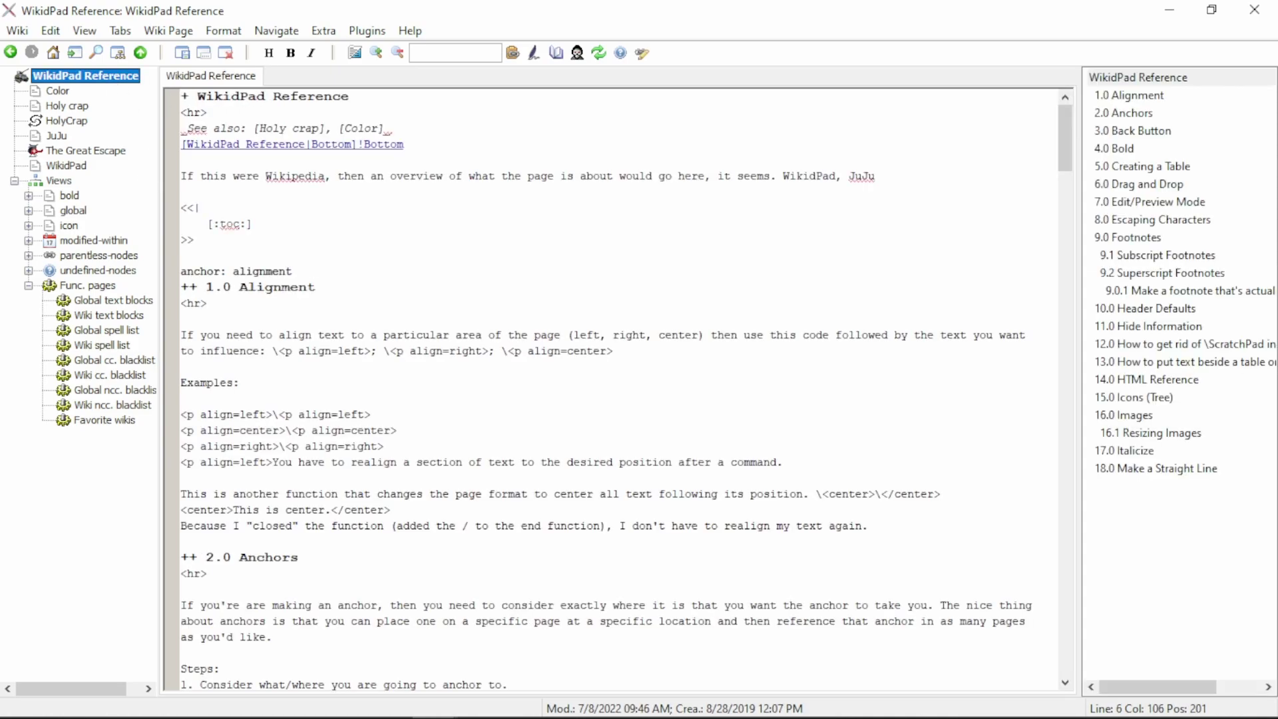
pyautogui.doubleClick(809, 176)
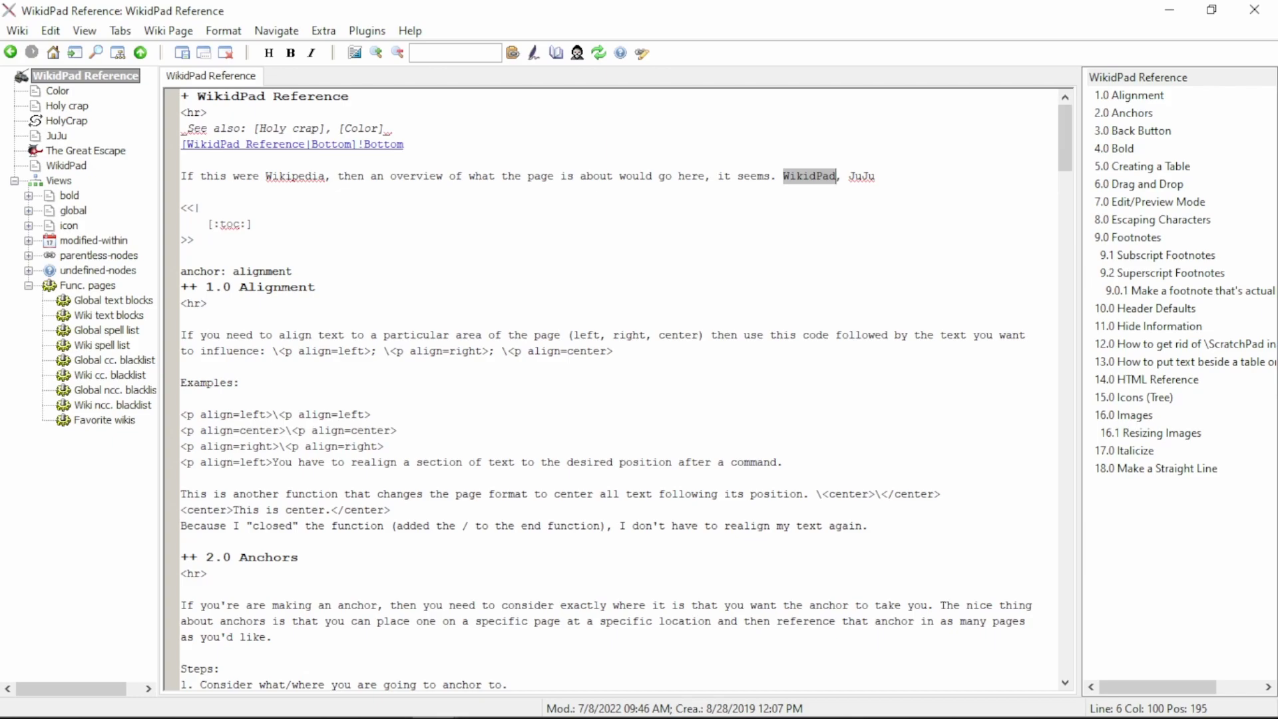
pyautogui.click(182, 192)
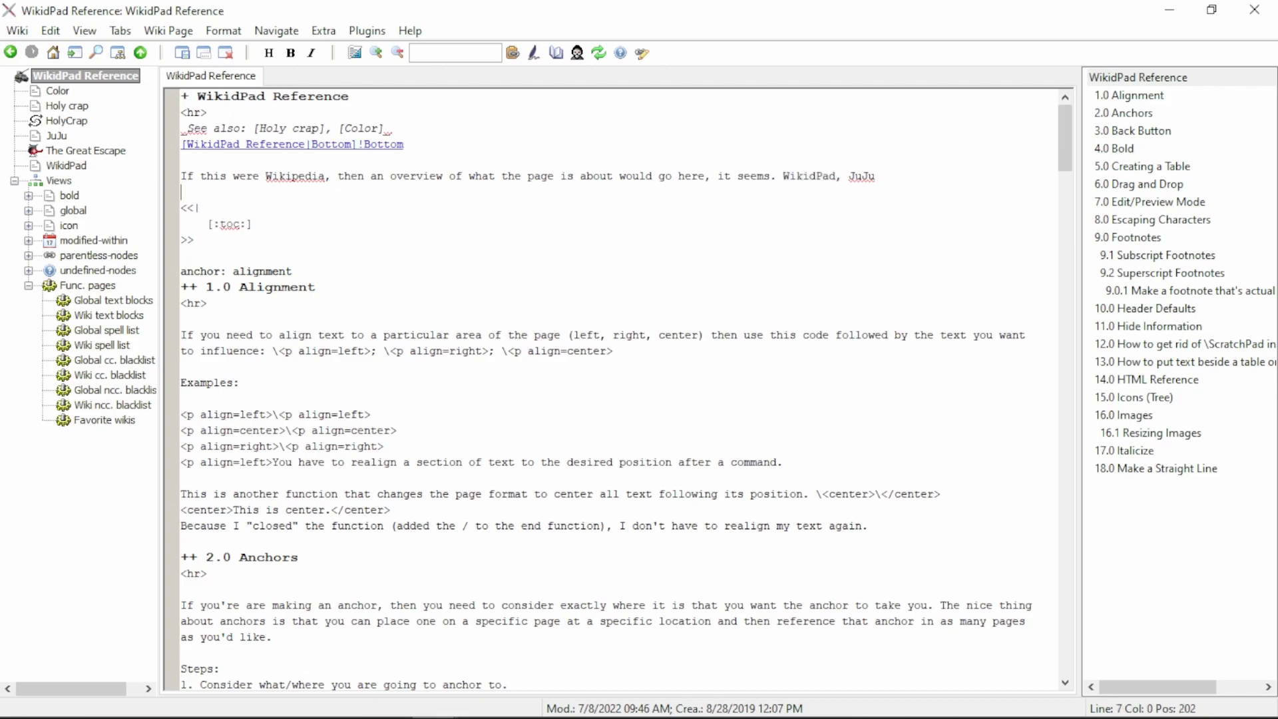
pyautogui.click(183, 53)
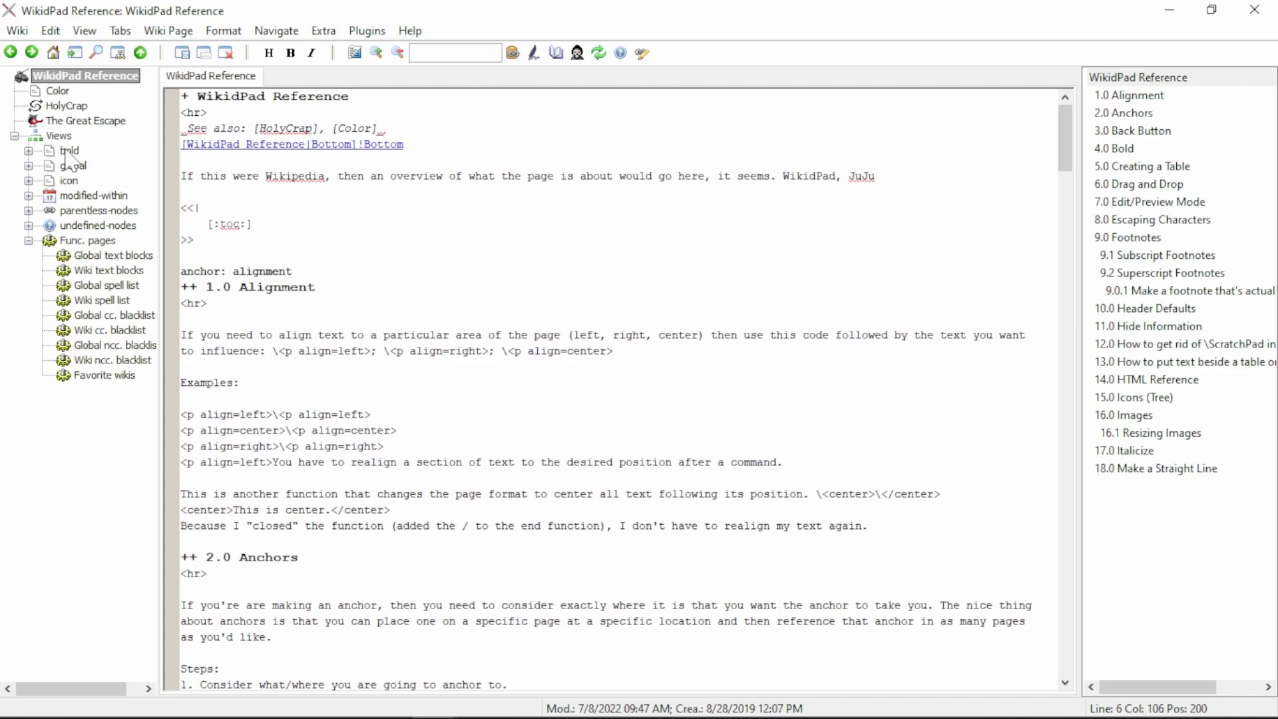
# Delete 'WikidPad, JuJu' from the end of the overview line and show the rendered preview.
pyautogui.hotkey('ctrl', 'shift', 'Left')
pyautogui.hotkey('ctrl', 'shift', 'Left')
pyautogui.hotkey('ctrl', 'shift', 'Left')
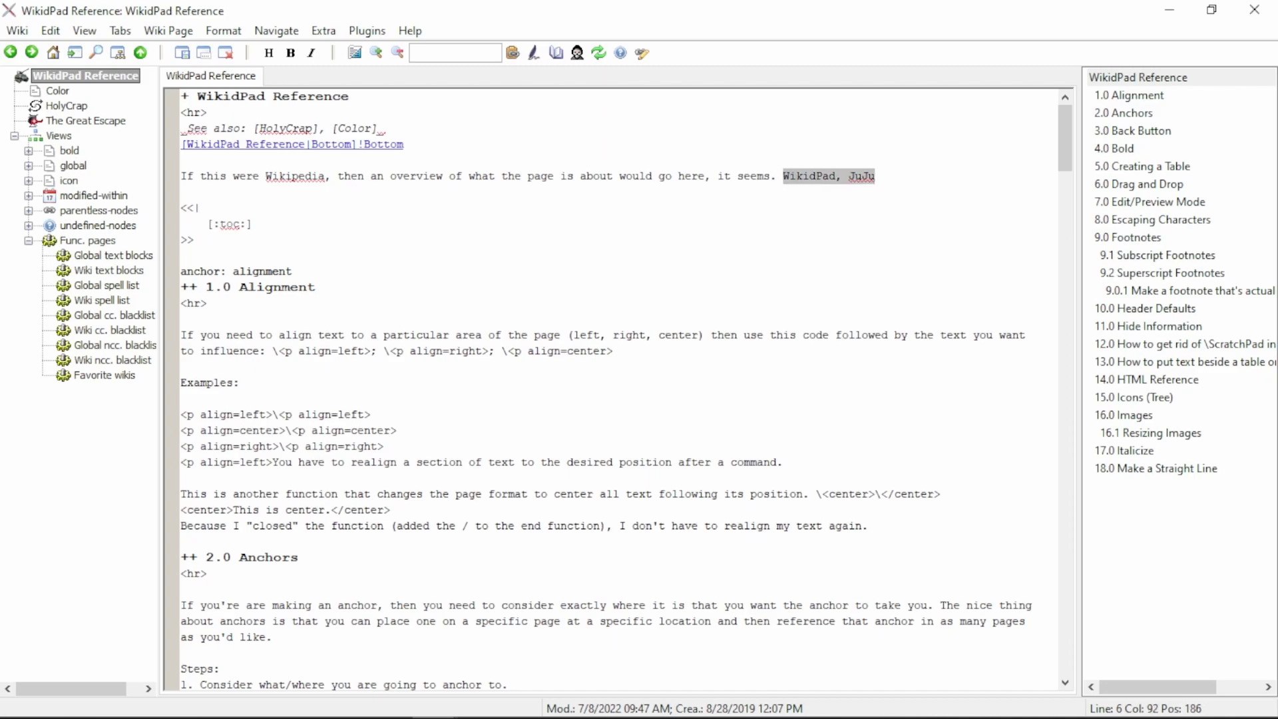
pyautogui.press('BackSpace')
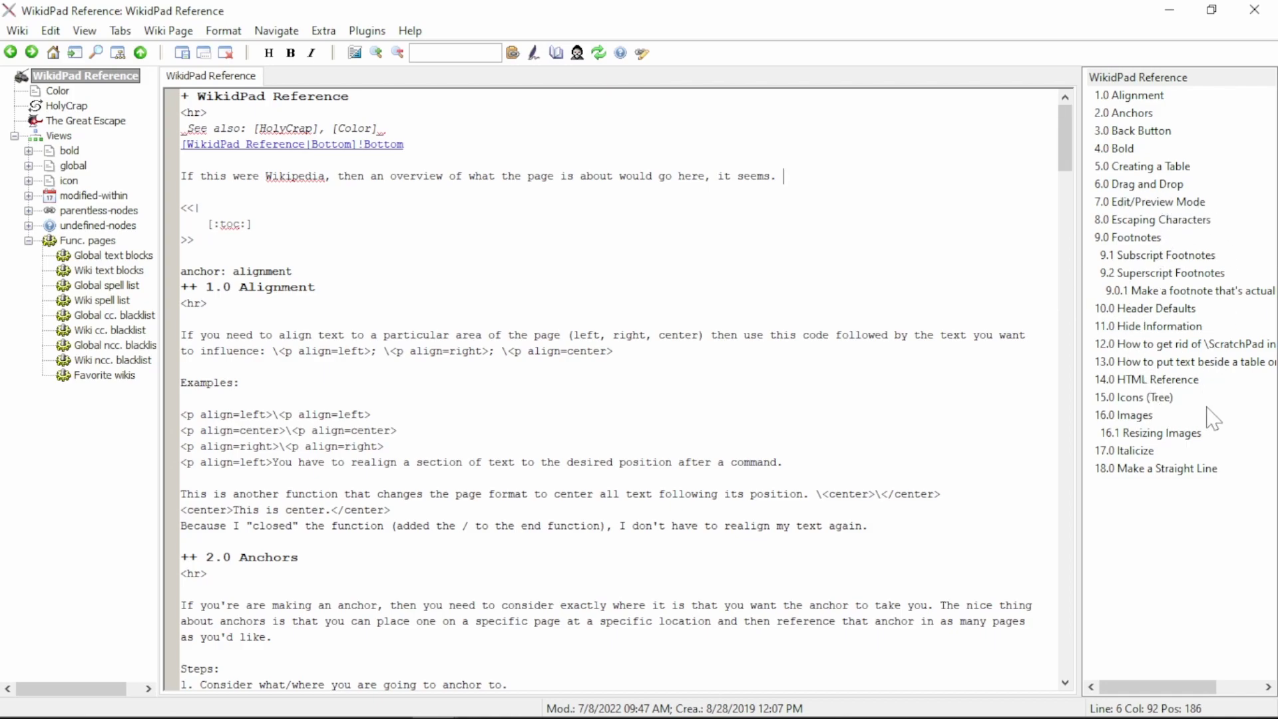
pyautogui.hotkey('ctrl', 'shift', 'space')
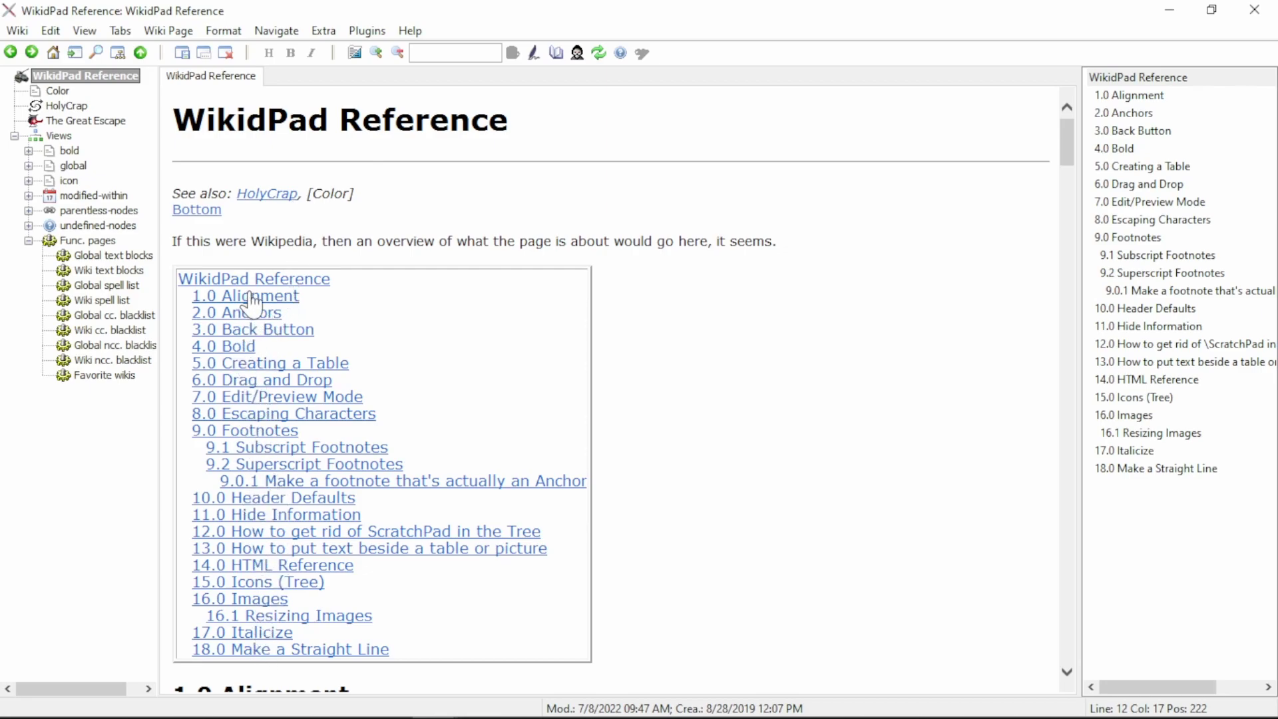
pyautogui.scroll(-4, 260, 519)
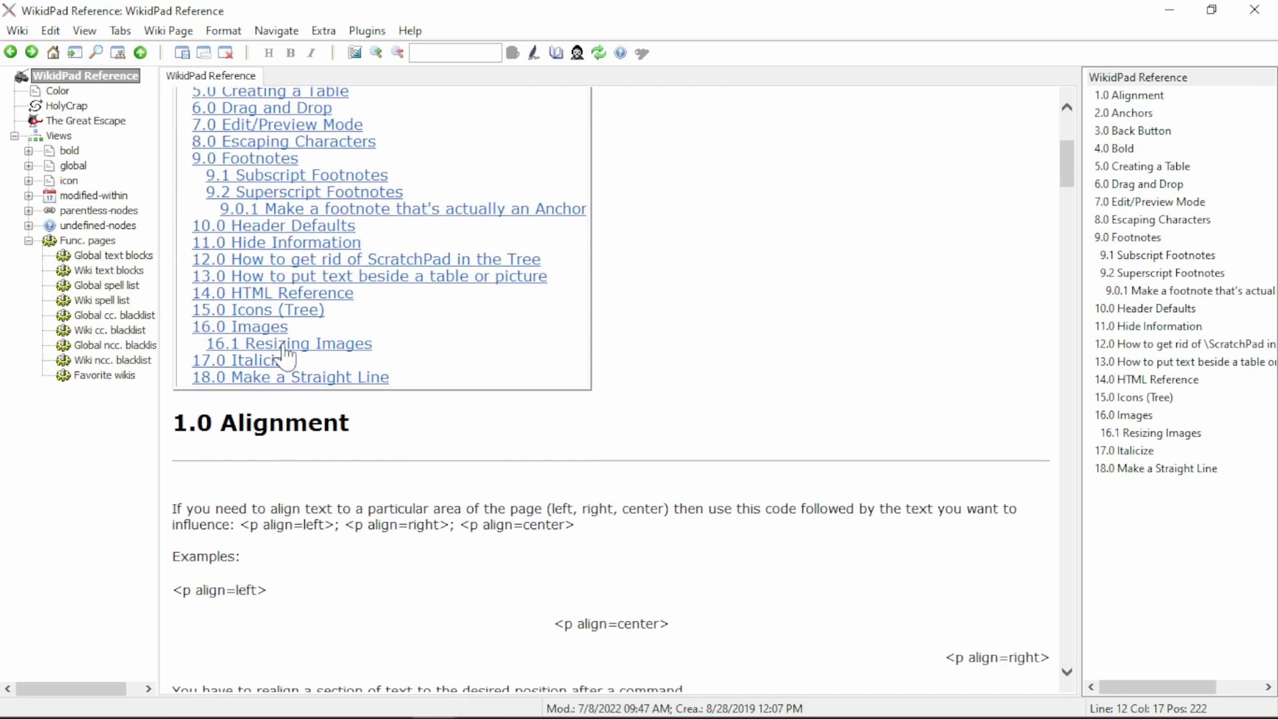
pyautogui.click(280, 230)
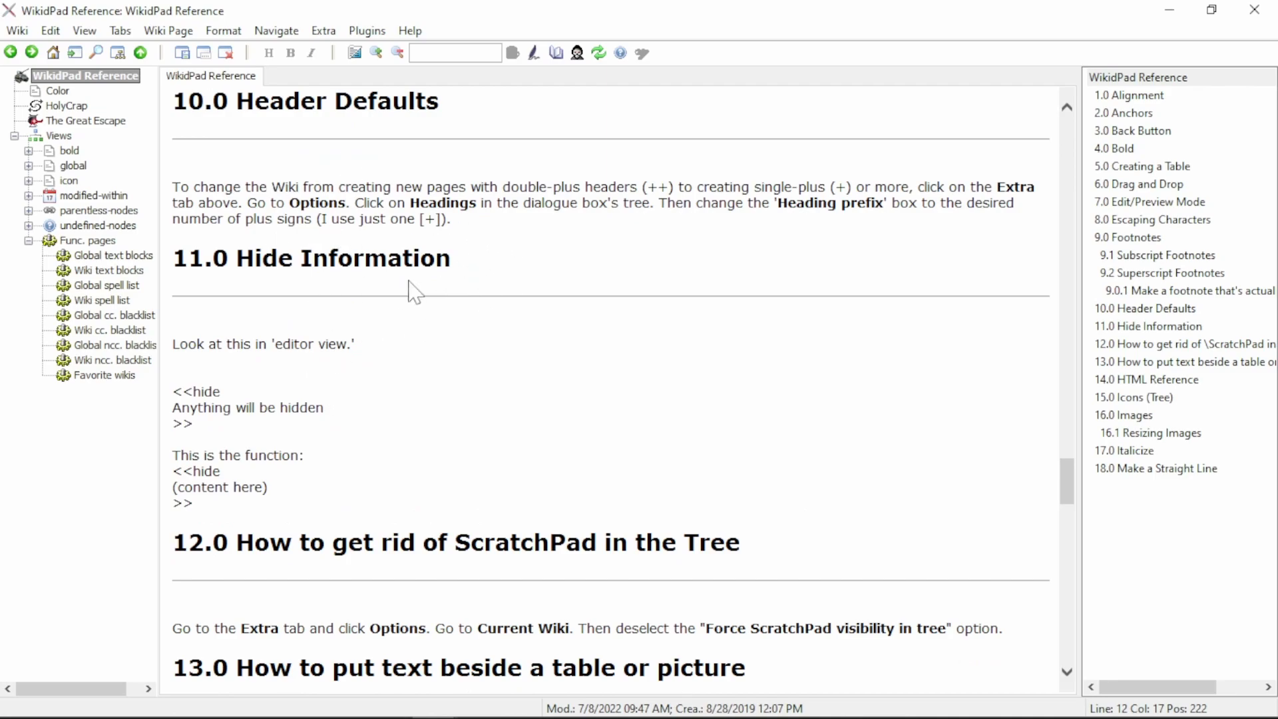
pyautogui.scroll(15, 531, 324)
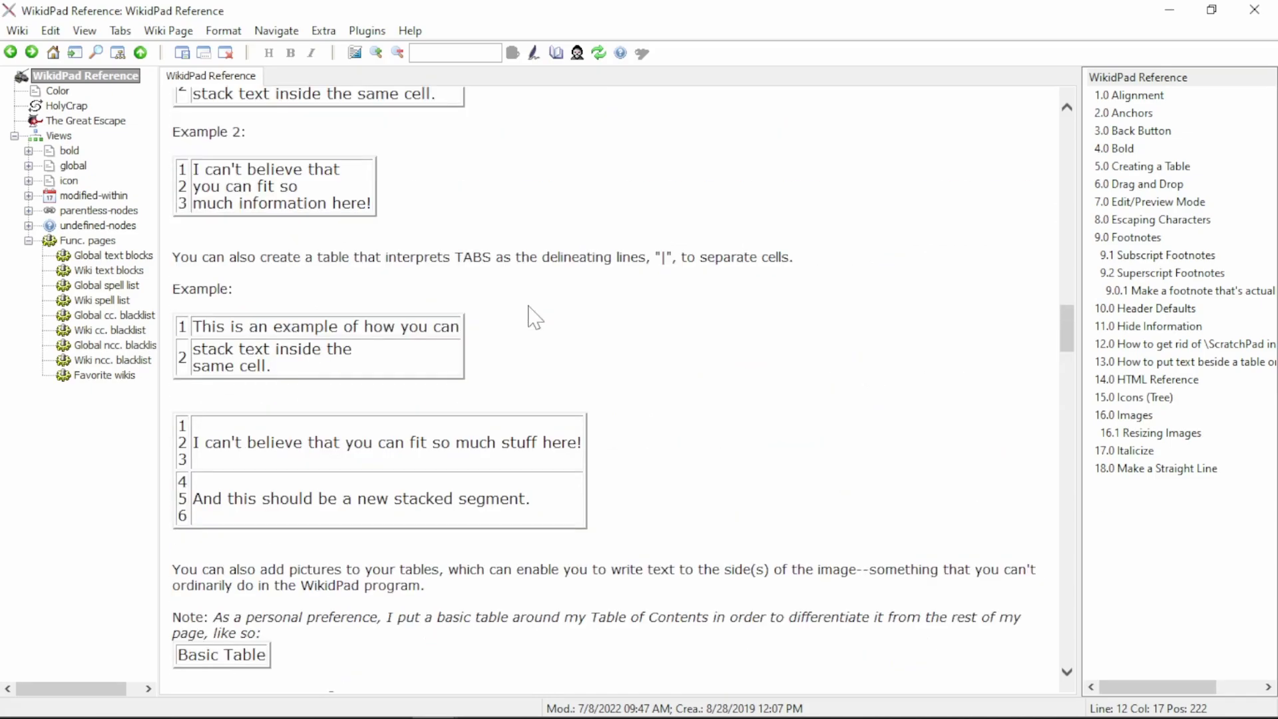
pyautogui.scroll(20, 530, 318)
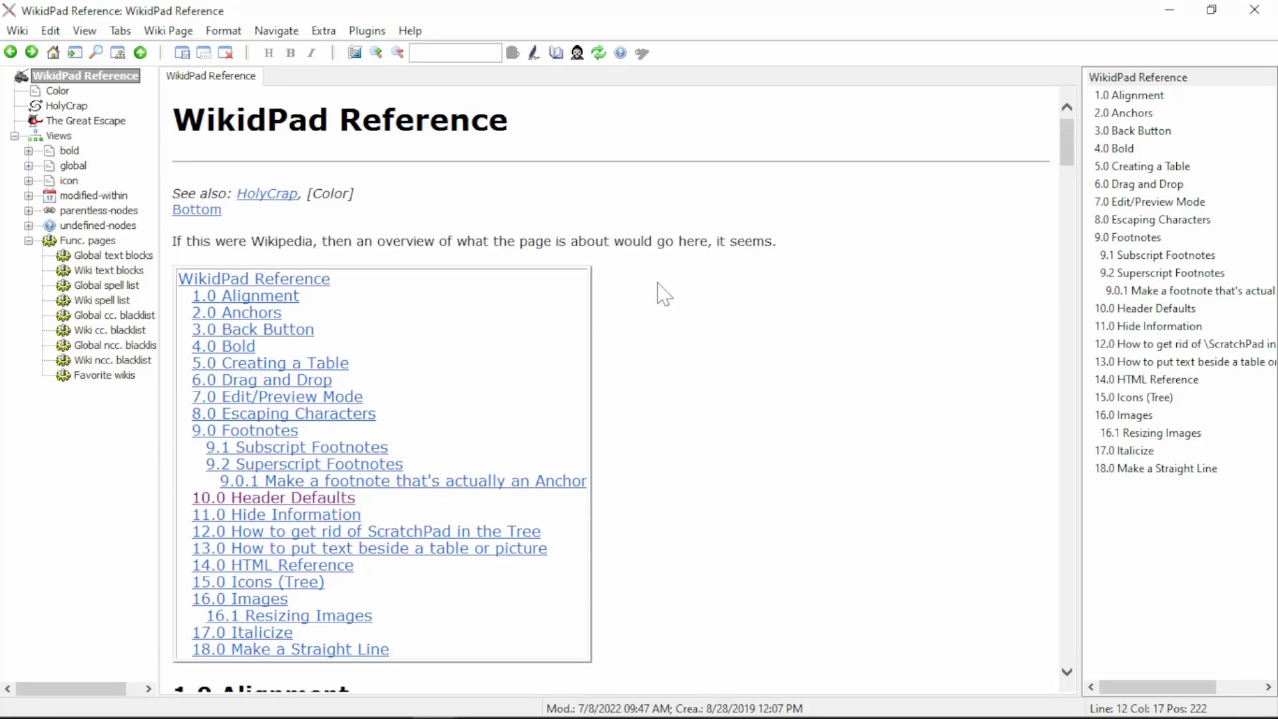
pyautogui.scroll(-20, 661, 292)
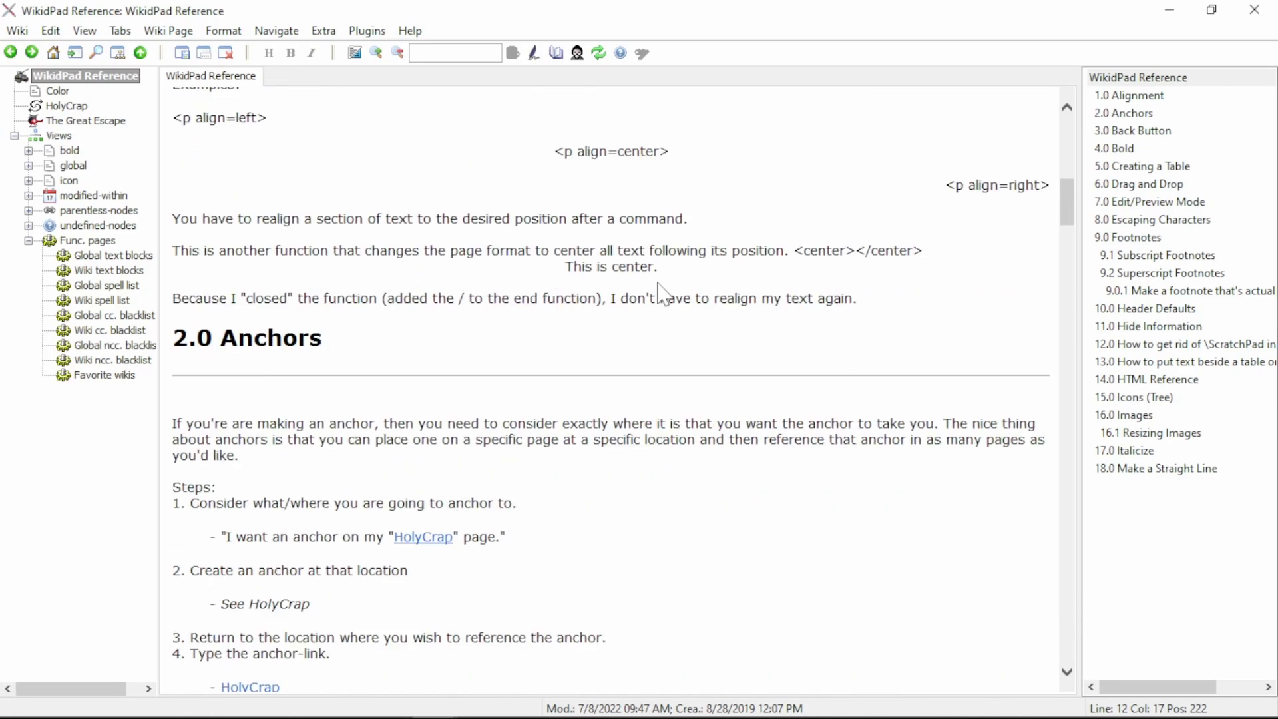
pyautogui.scroll(-10, 661, 293)
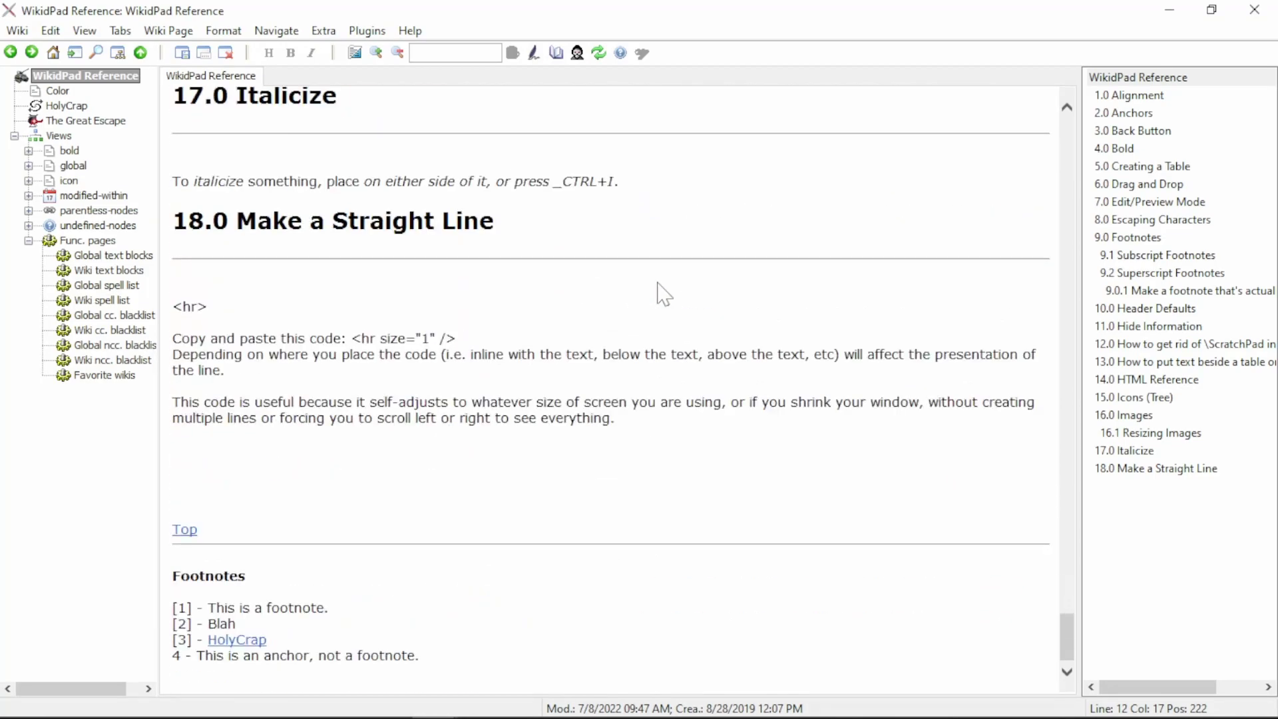
pyautogui.scroll(5, 661, 293)
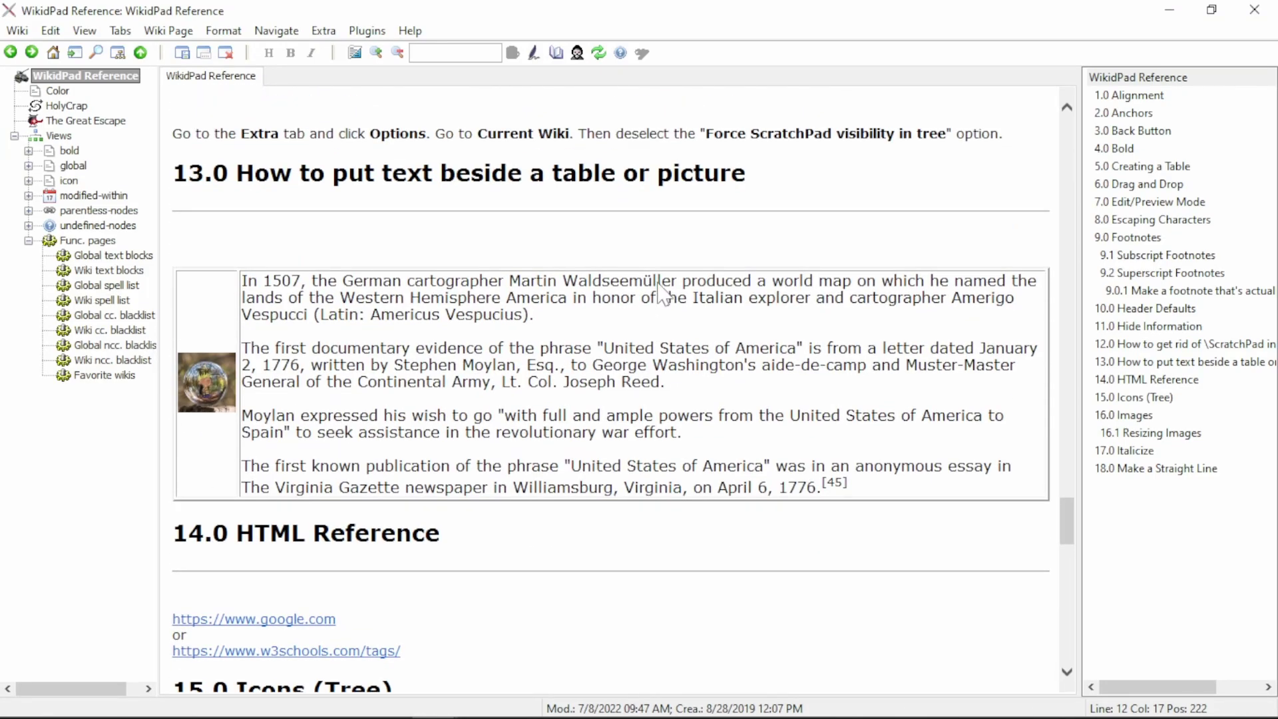
pyautogui.scroll(4, 661, 292)
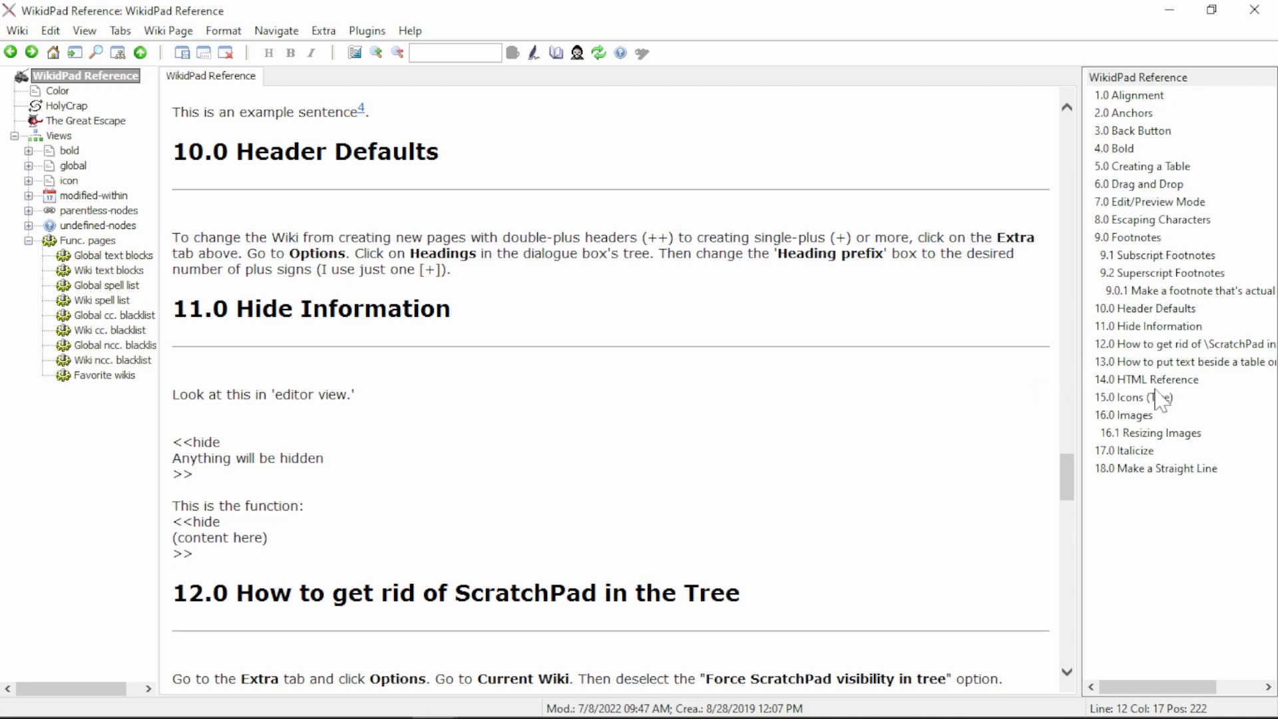
pyautogui.click(1154, 434)
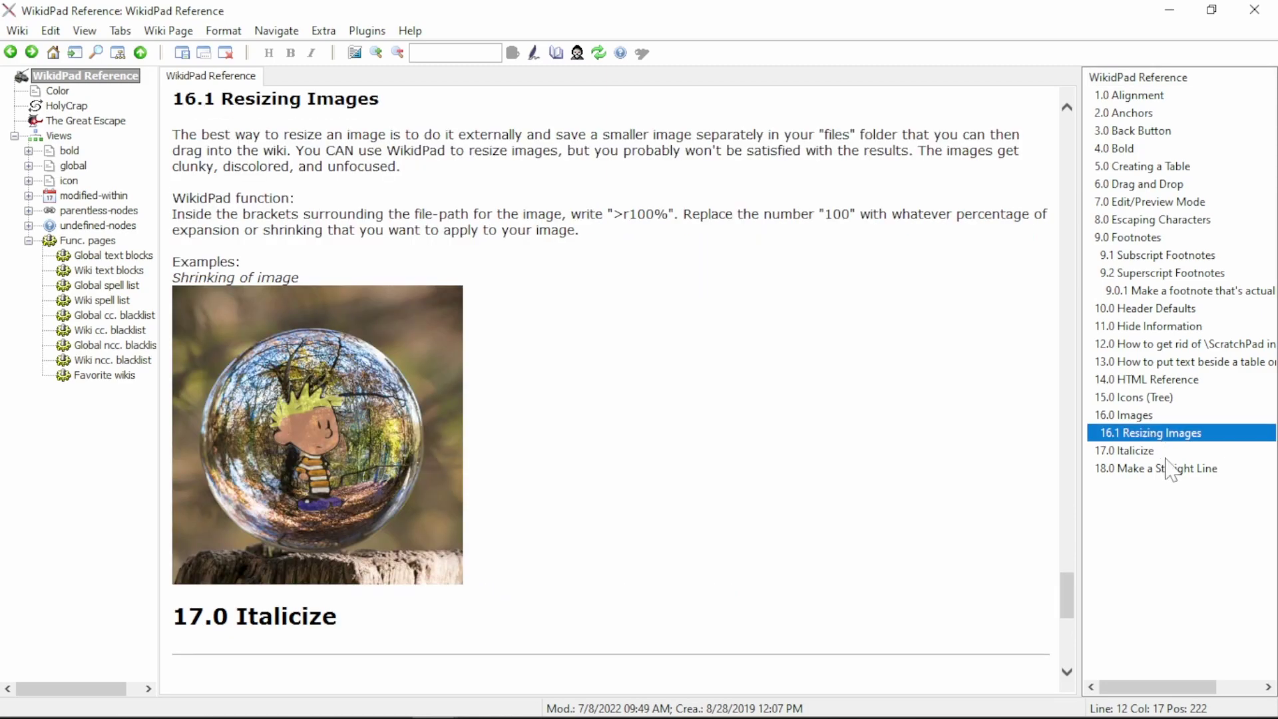
pyautogui.click(869, 310)
pyautogui.hotkey('ctrl', 'shift', 'space')
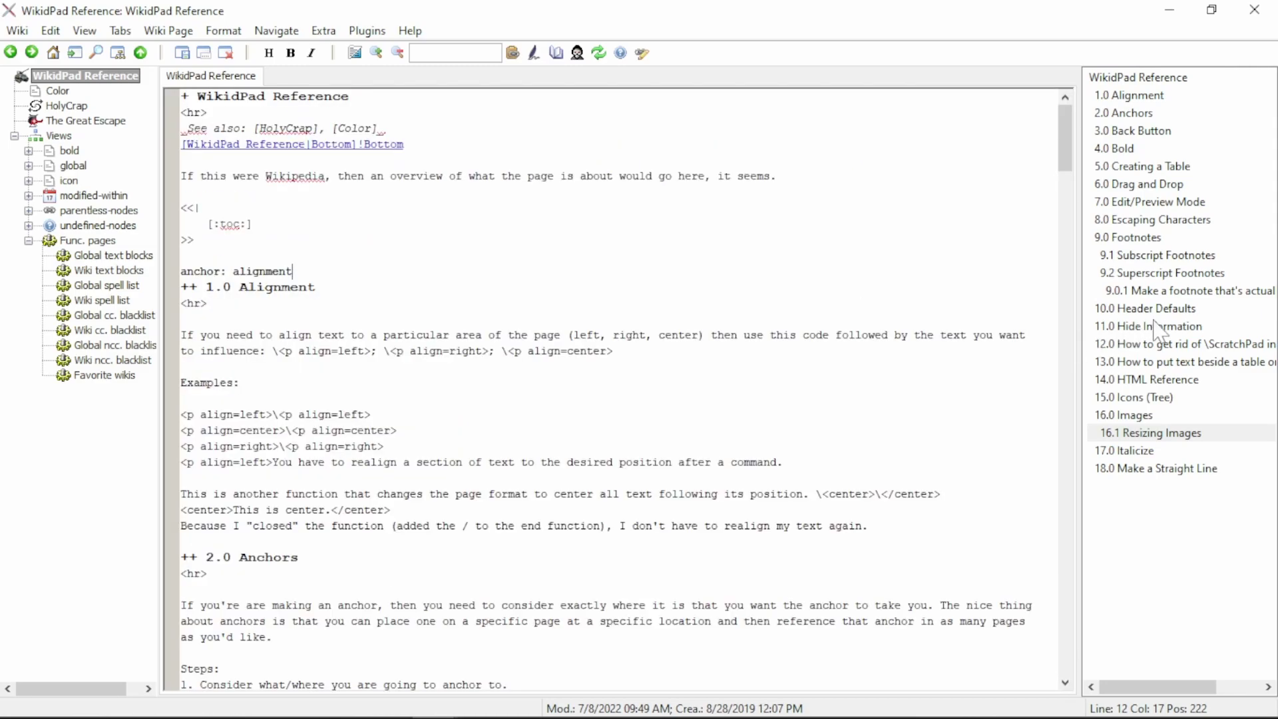
pyautogui.click(1176, 310)
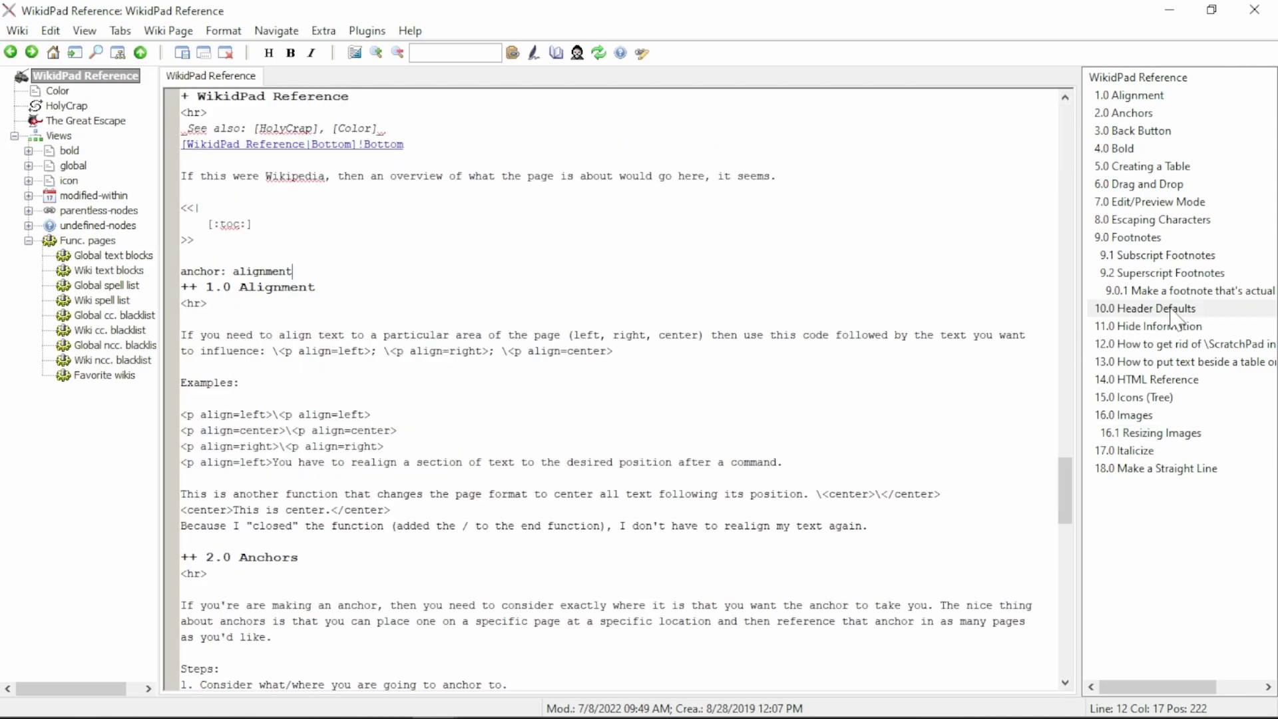
pyautogui.click(1174, 131)
pyautogui.click(1185, 468)
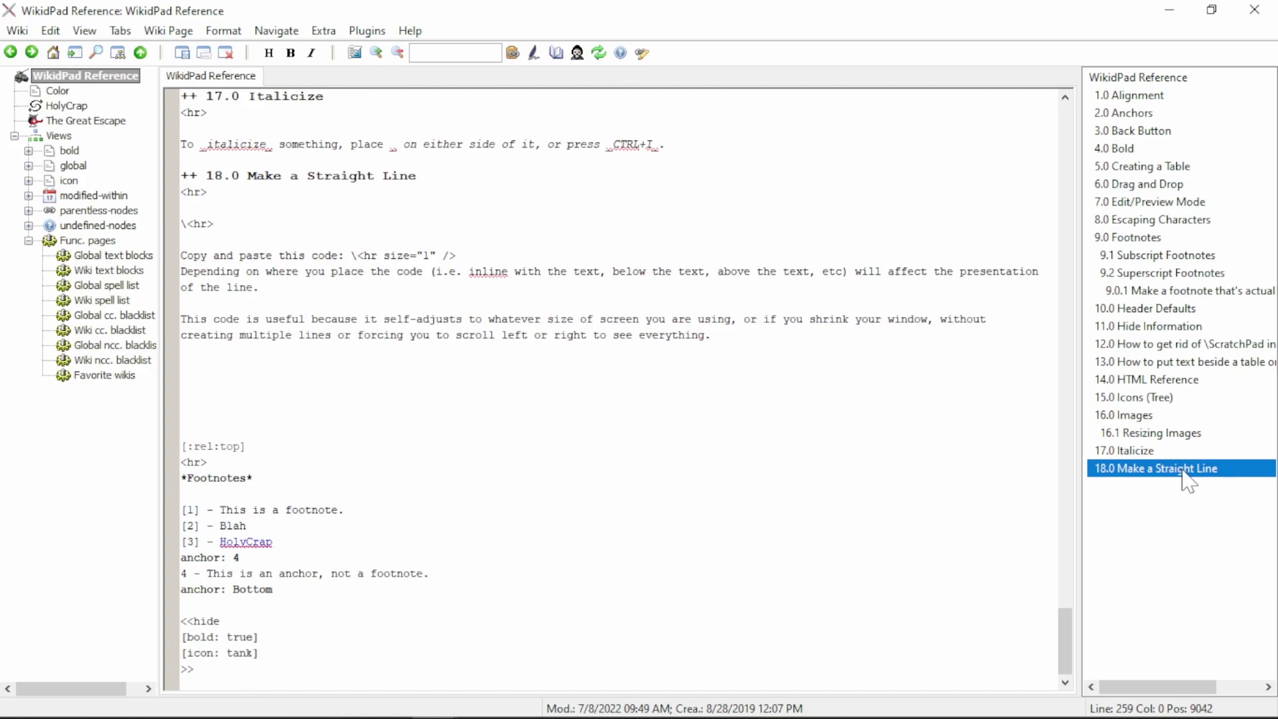
pyautogui.hotkey('ctrl', 'q')
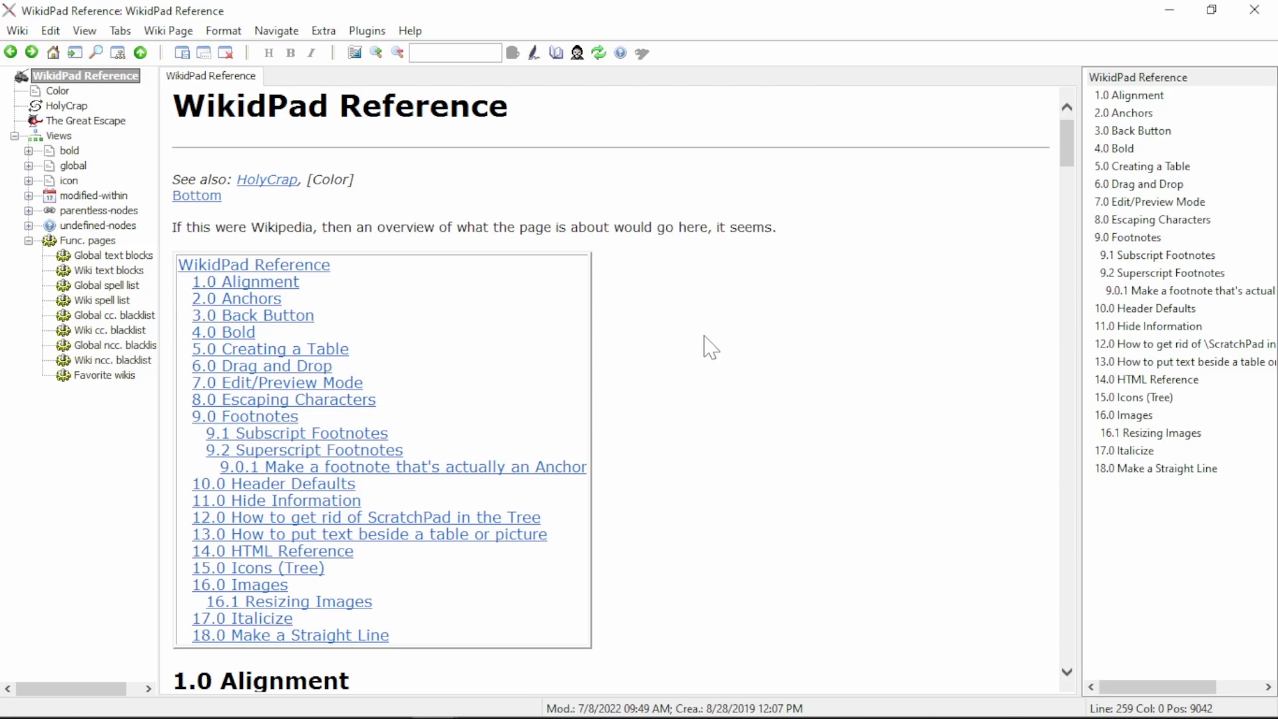
pyautogui.click(324, 32)
pyautogui.click(359, 148)
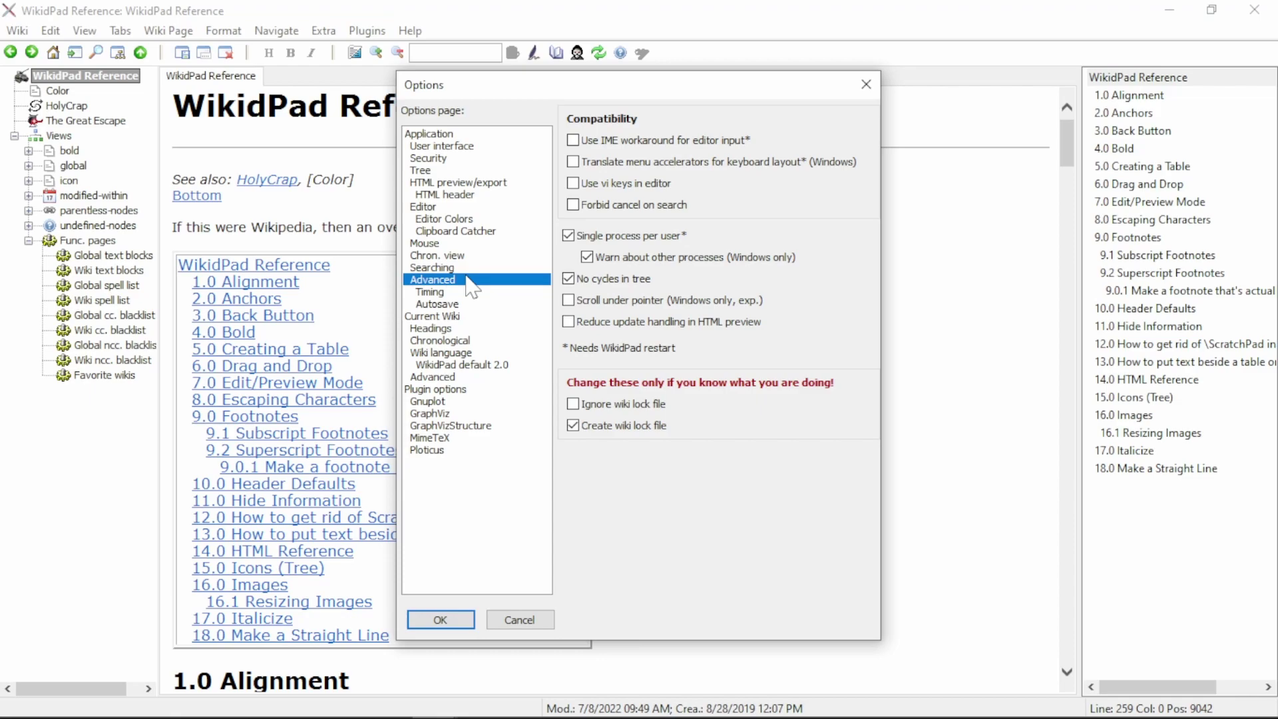
pyautogui.click(477, 146)
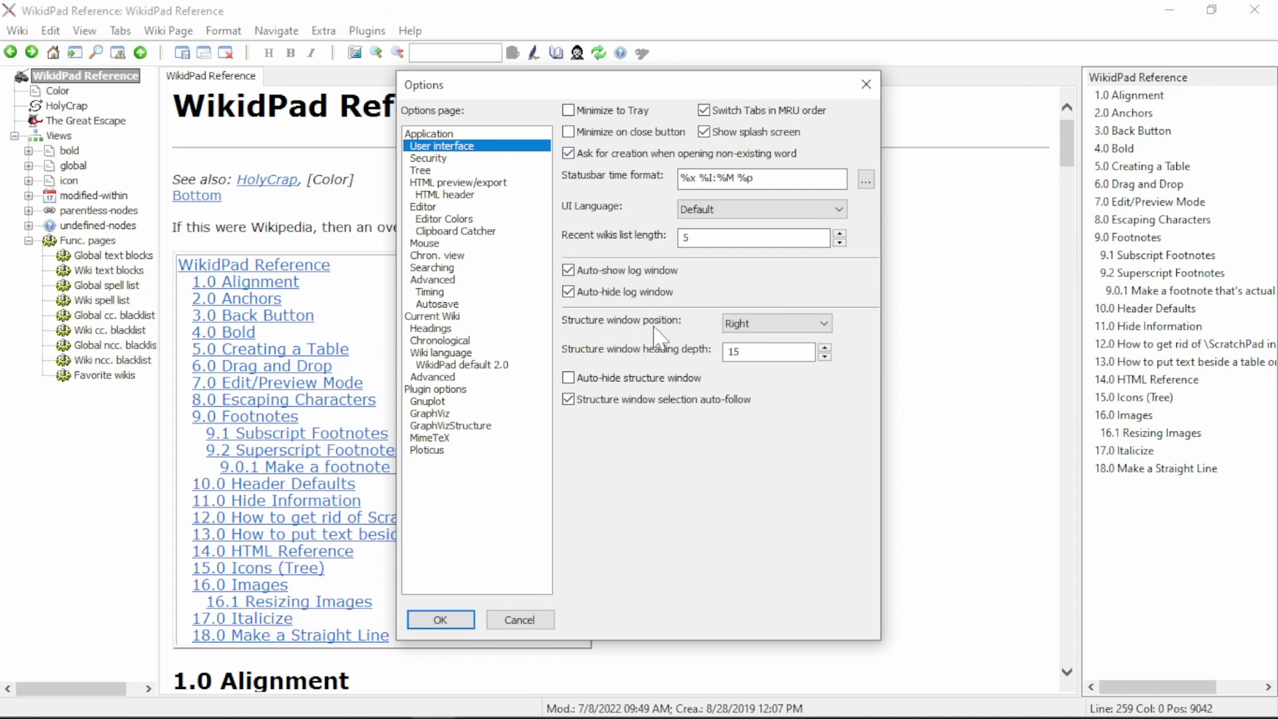
pyautogui.click(808, 324)
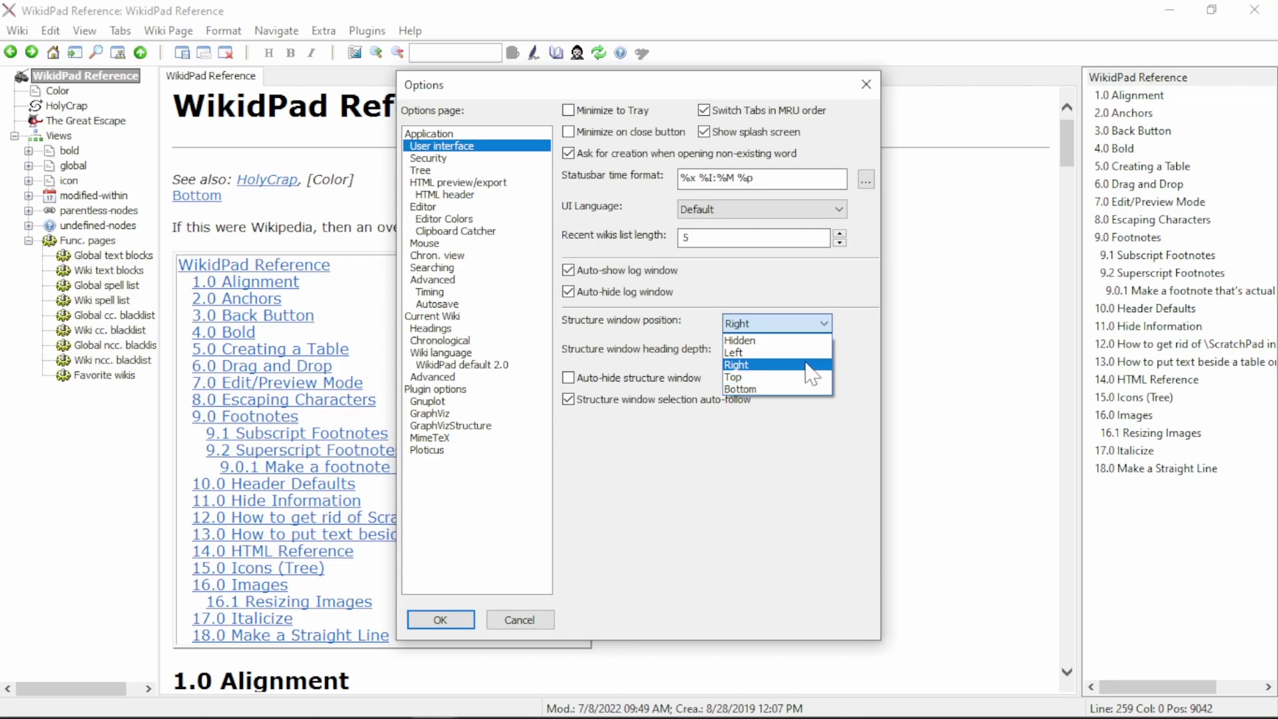
pyautogui.click(811, 366)
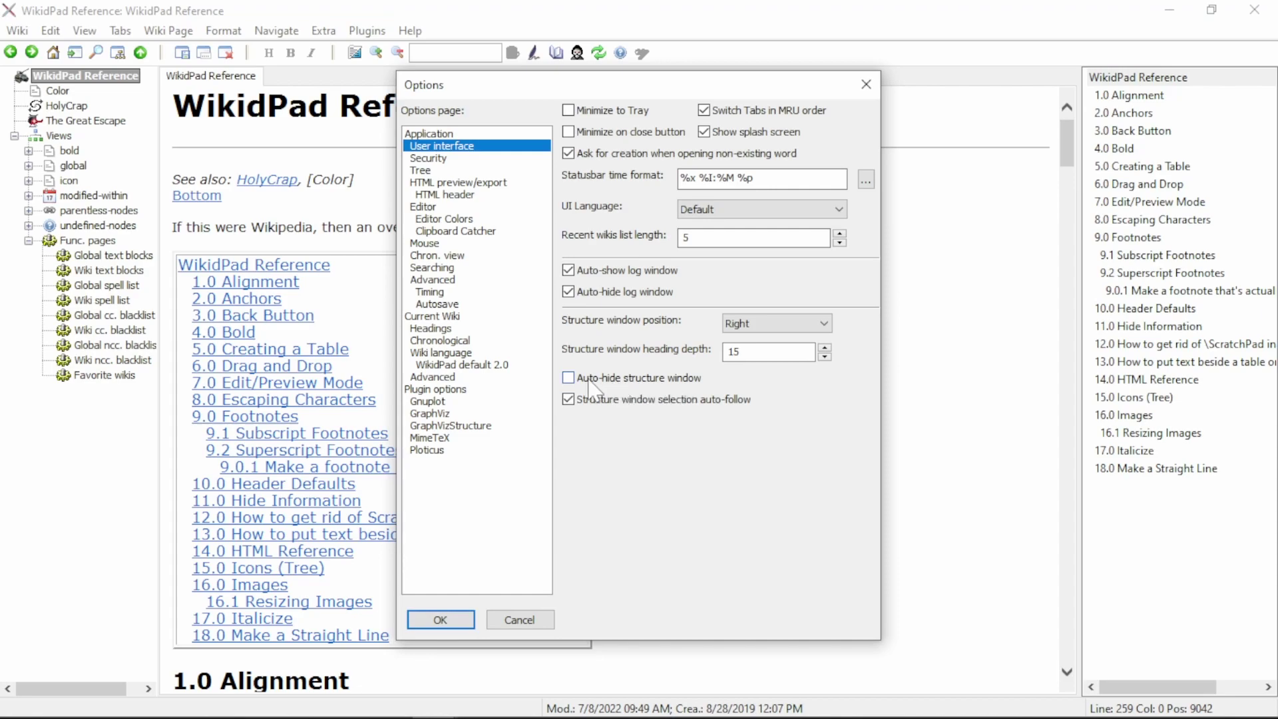
pyautogui.click(440, 620)
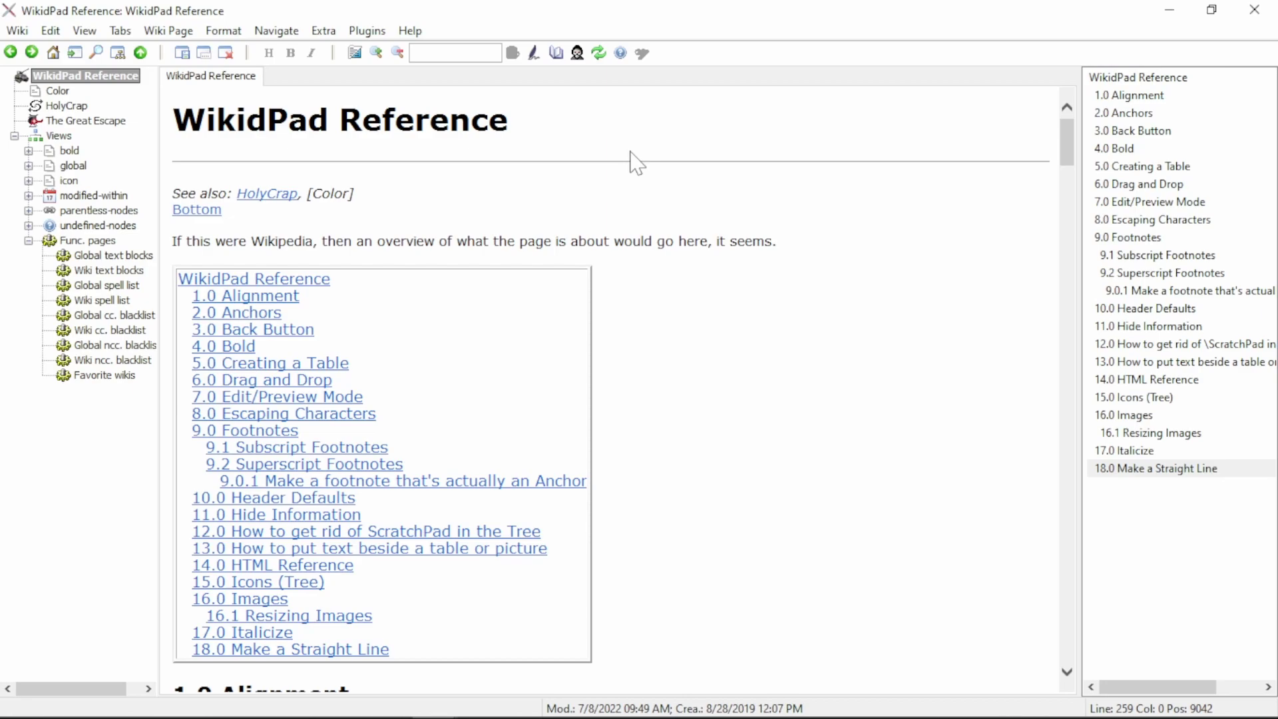